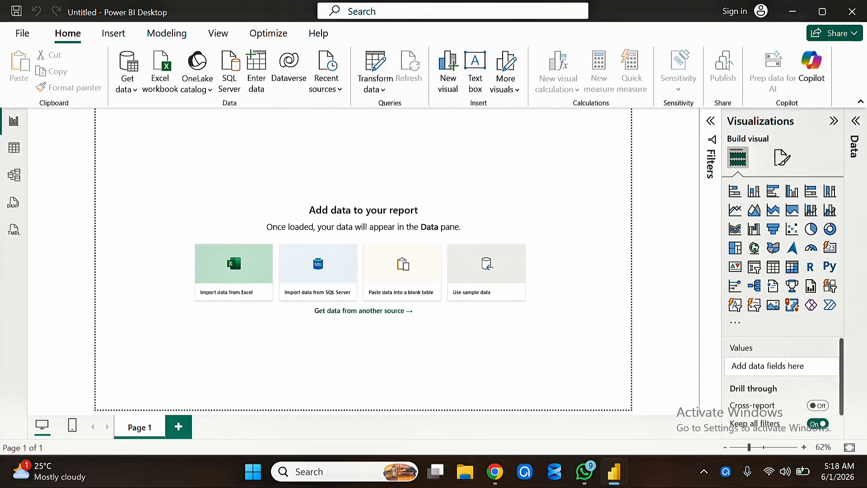
Import the Sales sheet from the Unclean data Excel workbook on the Desktop
{"action": "left_click", "coordinate": [128, 88]}
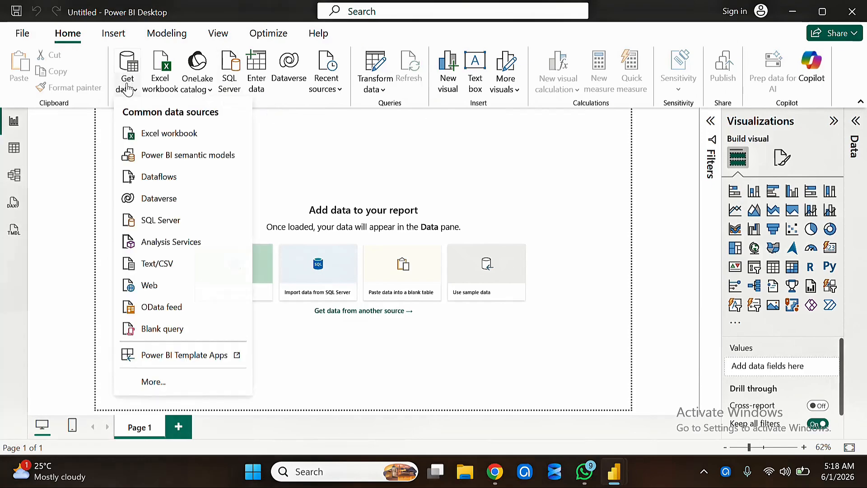
{"action": "left_click", "coordinate": [165, 135]}
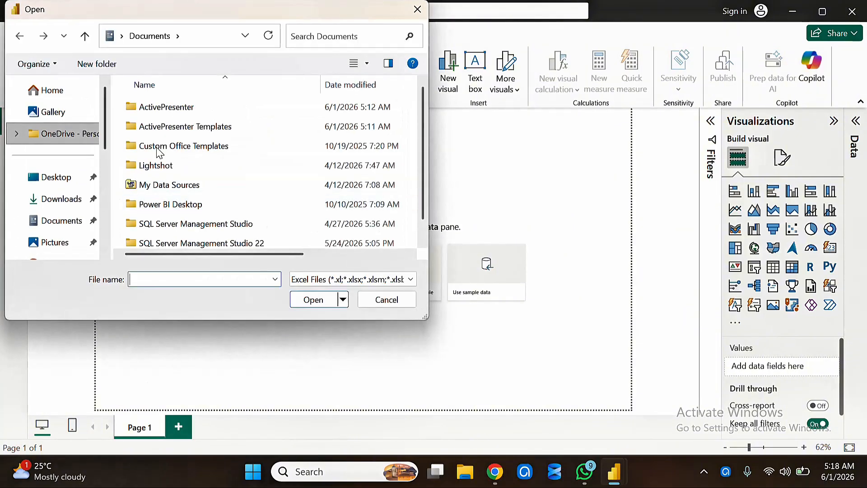
{"action": "scroll", "coordinate": [424, 181], "scroll_direction": "down", "scroll_amount": 1}
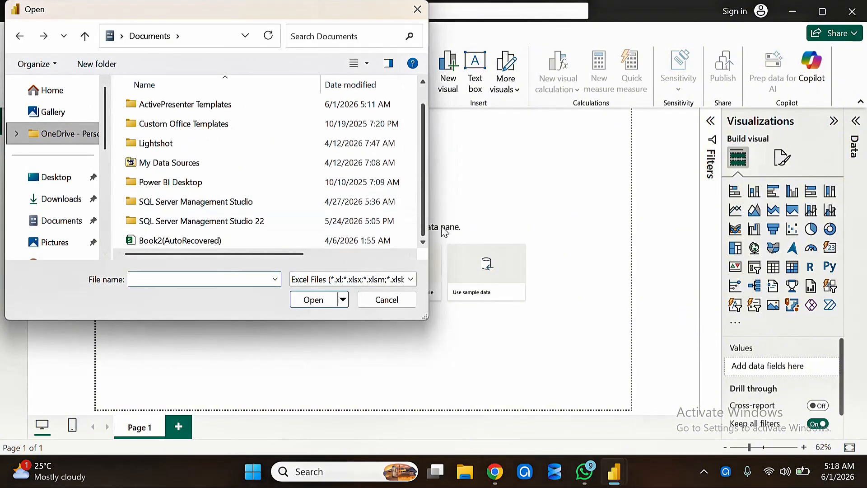
{"action": "left_click", "coordinate": [68, 187]}
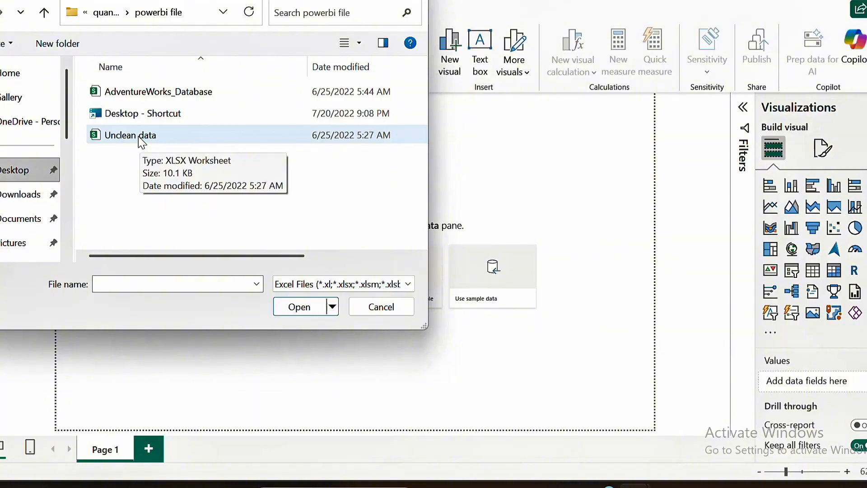
{"action": "double_click", "coordinate": [138, 138]}
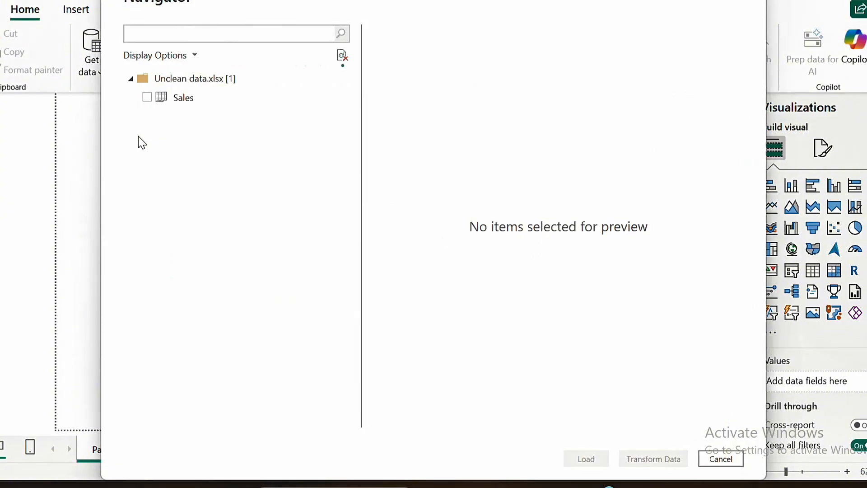
{"action": "left_click", "coordinate": [148, 98]}
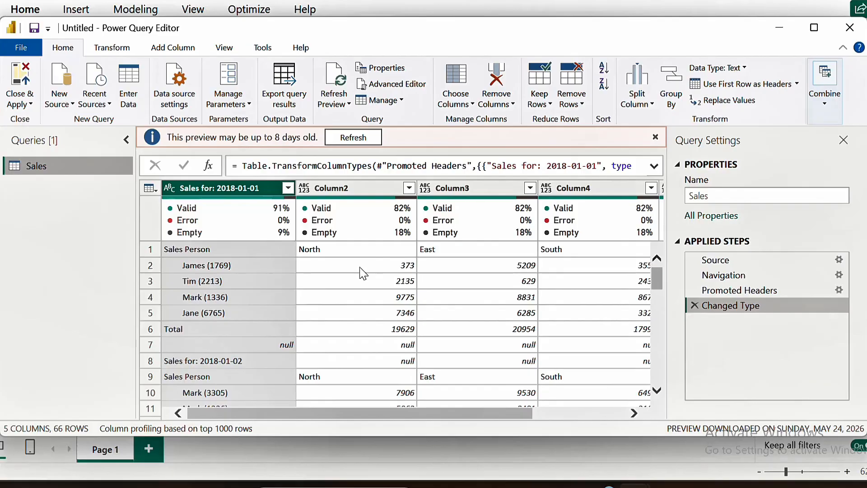
Promote the first row of the Sales query to column headers
{"action": "mouse_move", "coordinate": [283, 223]}
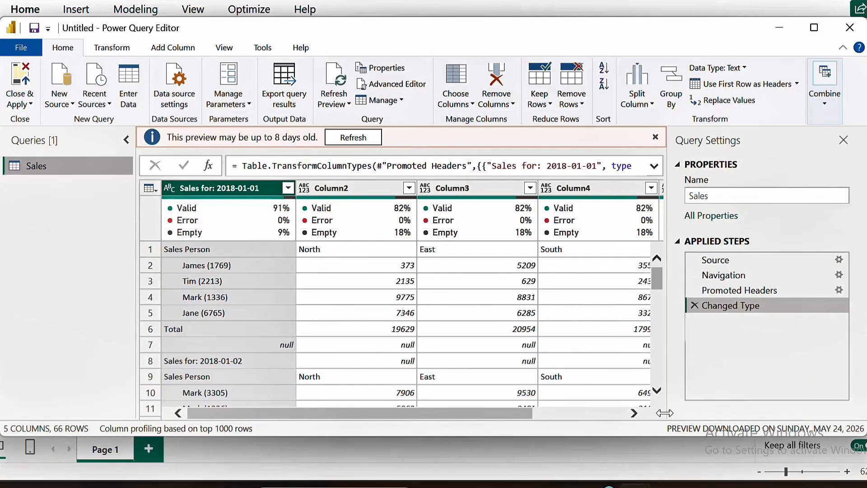
{"action": "left_click", "coordinate": [636, 415]}
{"action": "left_click", "coordinate": [637, 414]}
{"action": "left_click", "coordinate": [636, 414]}
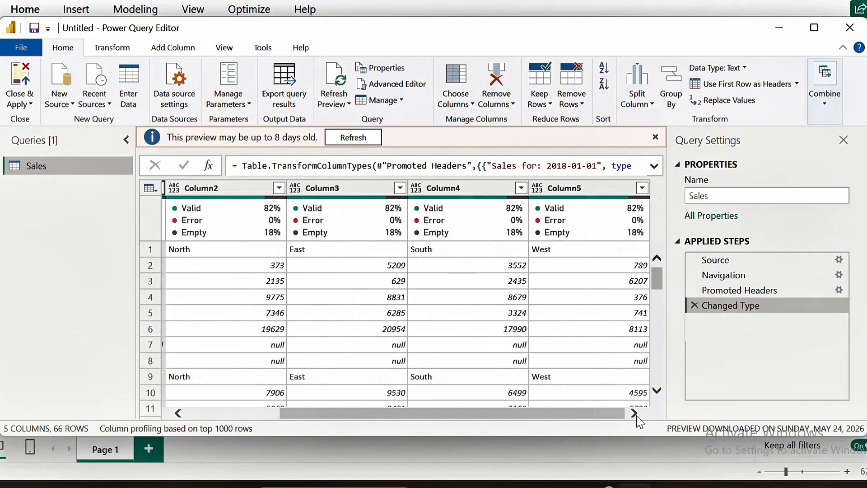
{"action": "left_click", "coordinate": [145, 248]}
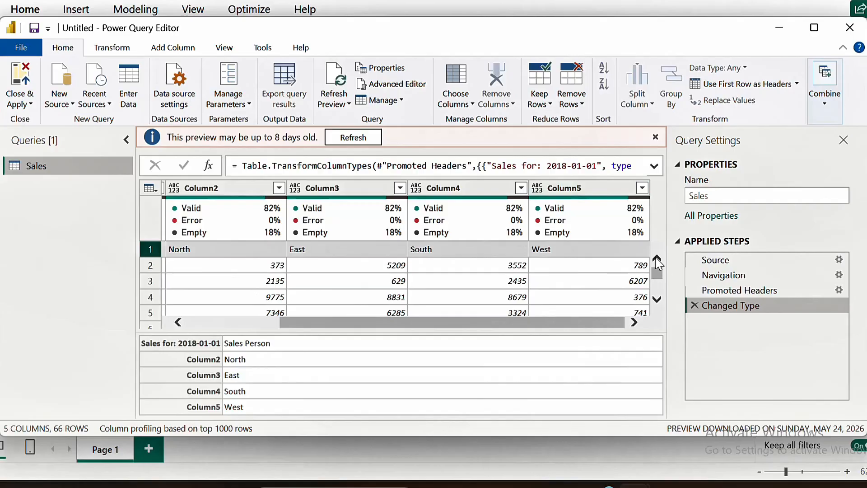
{"action": "left_click", "coordinate": [265, 321]}
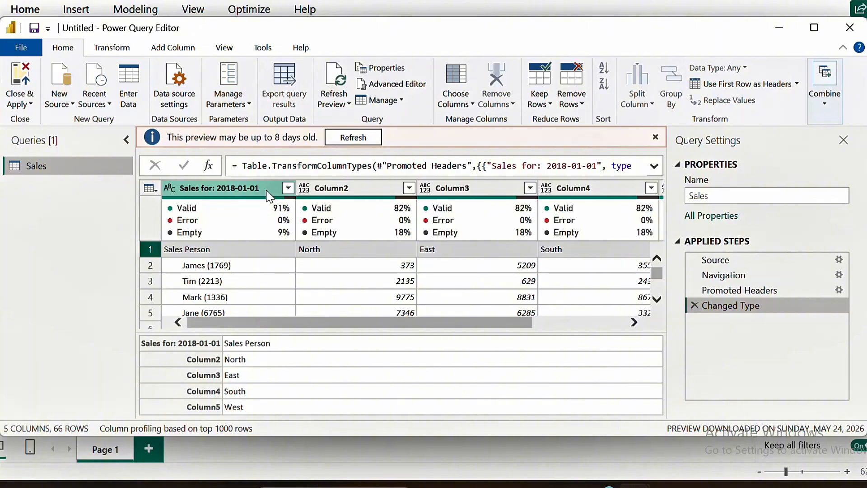
{"action": "left_click", "coordinate": [145, 252]}
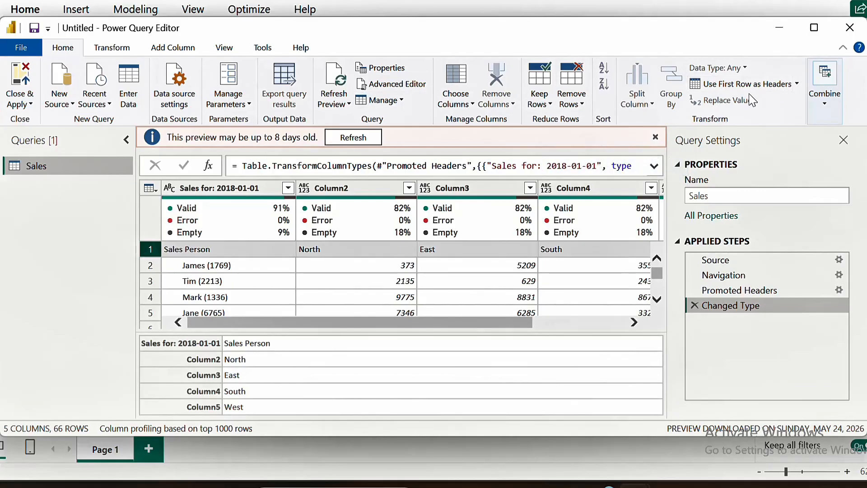
{"action": "left_click", "coordinate": [771, 83]}
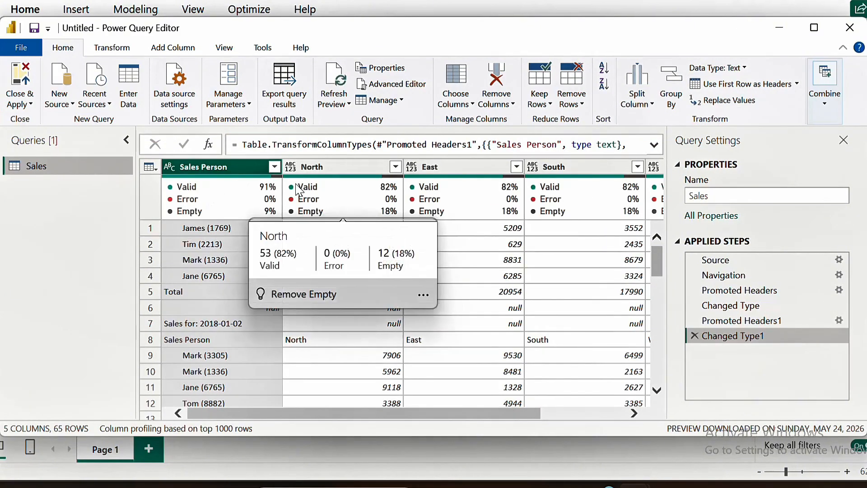
Turn the column quality preview off and back on
{"action": "mouse_move", "coordinate": [200, 183]}
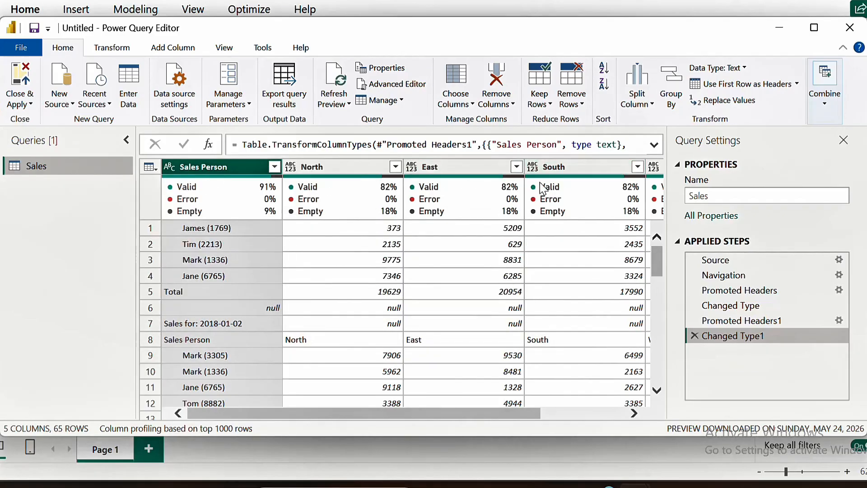
{"action": "mouse_move", "coordinate": [540, 183]}
{"action": "mouse_move", "coordinate": [316, 192]}
{"action": "mouse_move", "coordinate": [250, 190]}
{"action": "left_click", "coordinate": [224, 48]}
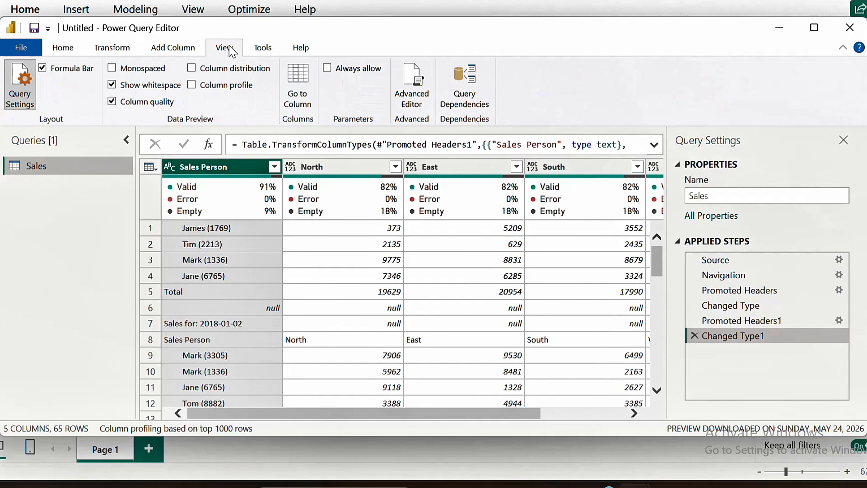
{"action": "left_click", "coordinate": [116, 103]}
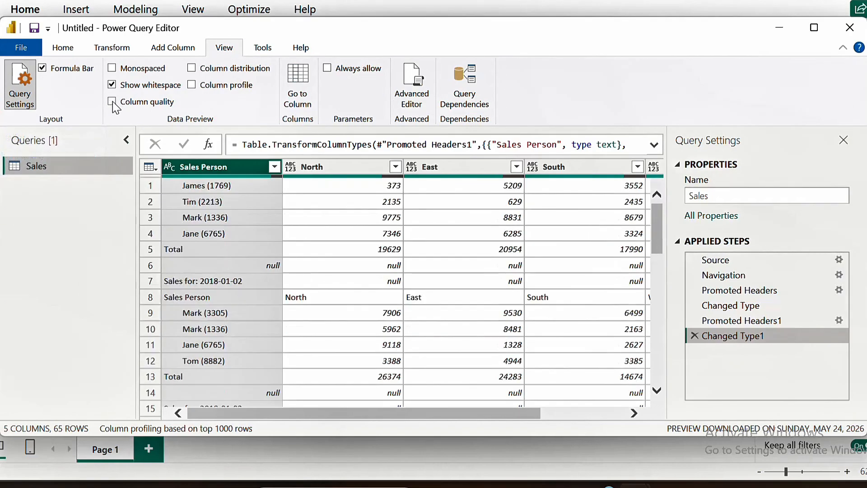
{"action": "left_click", "coordinate": [116, 106]}
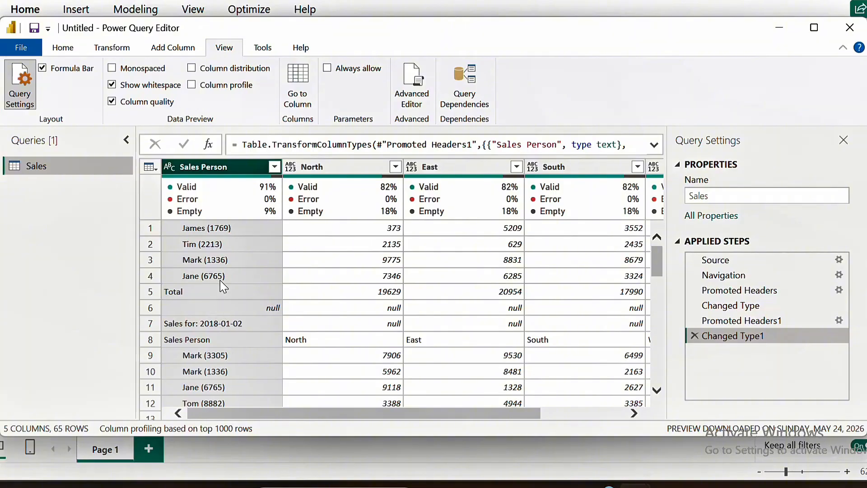
Split the Sales Person column by the colon delimiter at the left-most occurrence
{"action": "mouse_move", "coordinate": [222, 202]}
{"action": "left_click", "coordinate": [70, 52]}
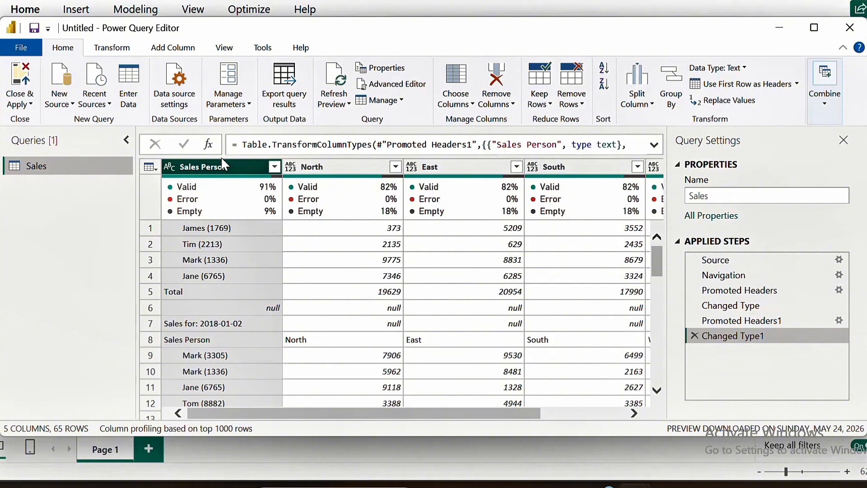
{"action": "left_click", "coordinate": [653, 106]}
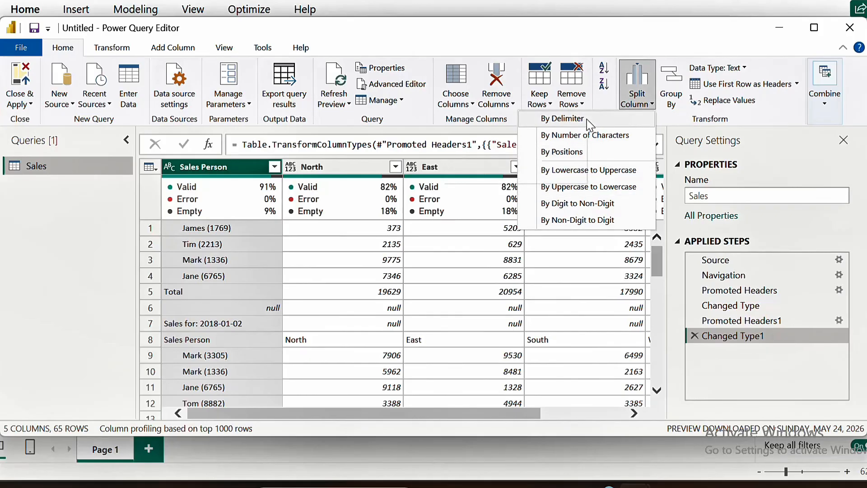
{"action": "left_click", "coordinate": [562, 121]}
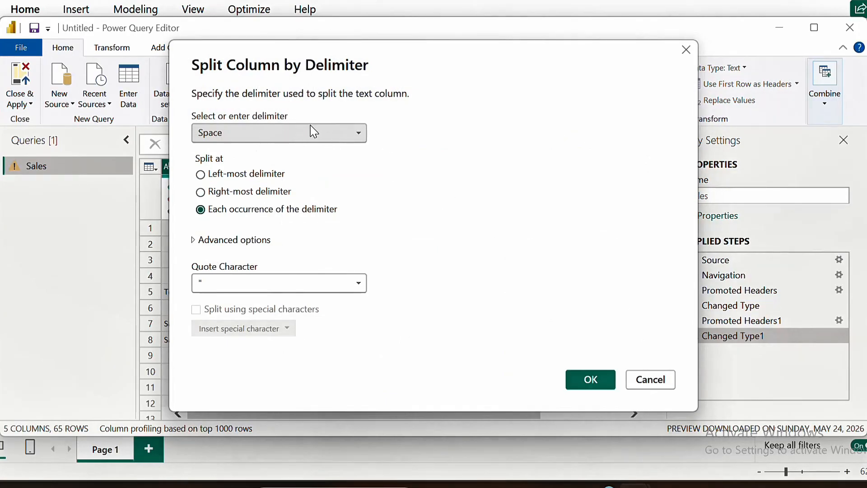
{"action": "left_click", "coordinate": [321, 143]}
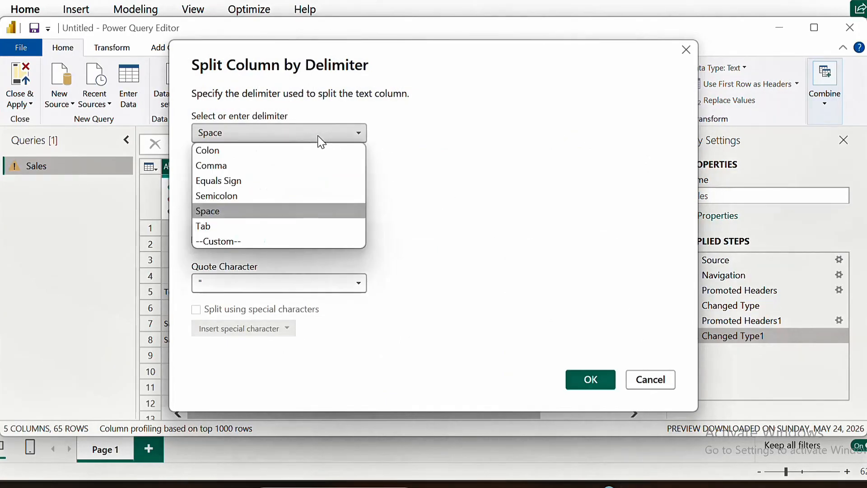
{"action": "left_click", "coordinate": [245, 153]}
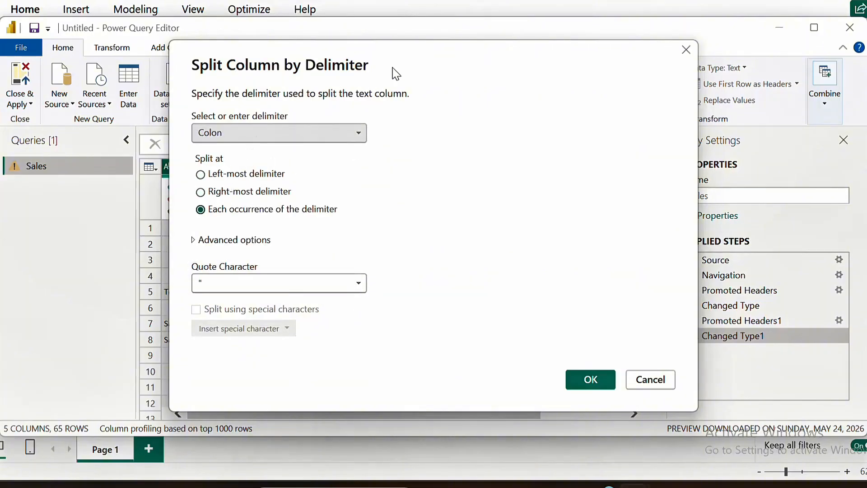
{"action": "left_click_drag", "start_coordinate": [431, 52], "coordinate": [567, 58]}
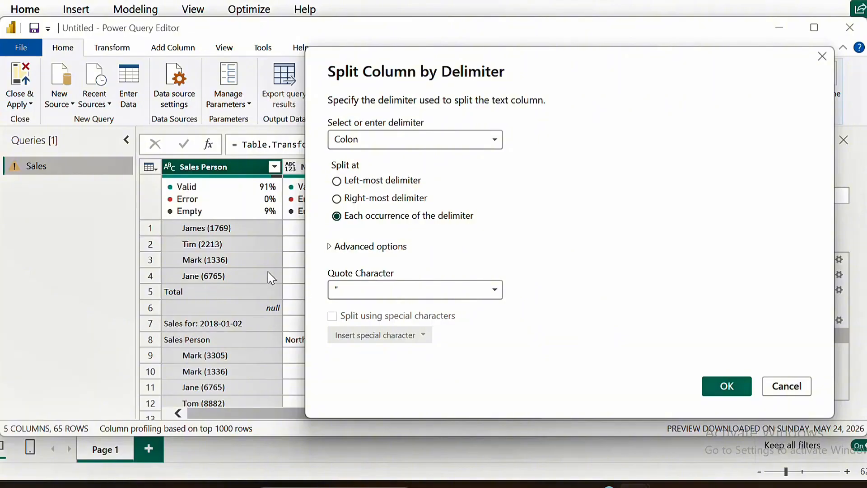
{"action": "left_click", "coordinate": [338, 183]}
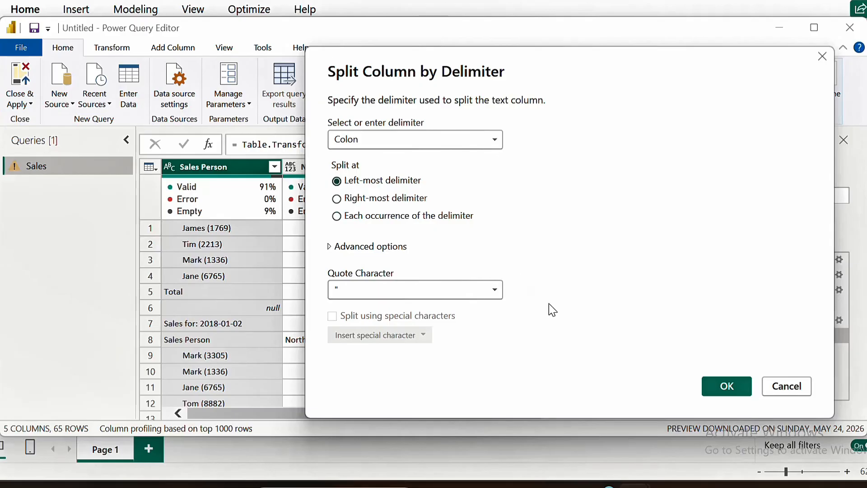
{"action": "left_click", "coordinate": [727, 389]}
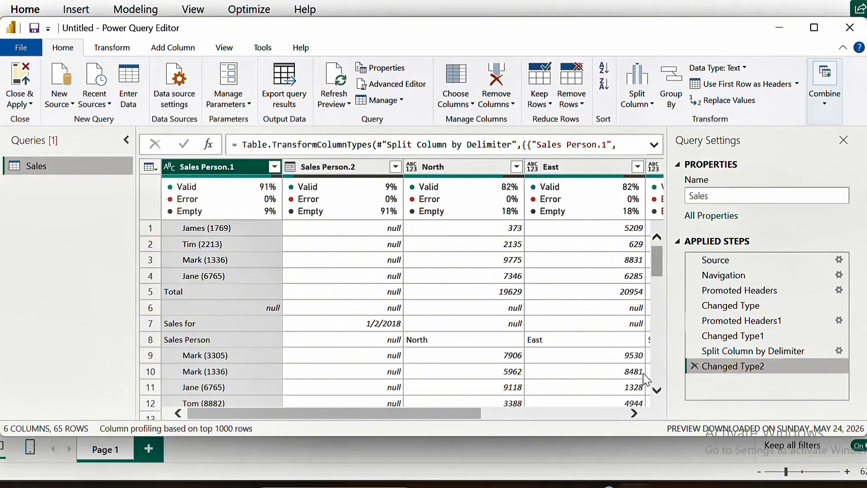
Fill the date values down in the Sales Person.2 column
{"action": "scroll", "coordinate": [657, 390], "scroll_direction": "down", "scroll_amount": 3}
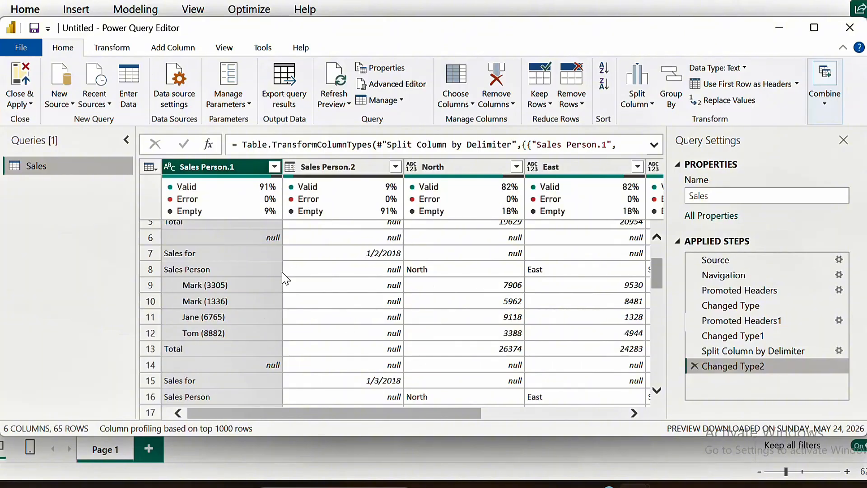
{"action": "scroll", "coordinate": [537, 345], "scroll_direction": "down", "scroll_amount": 4}
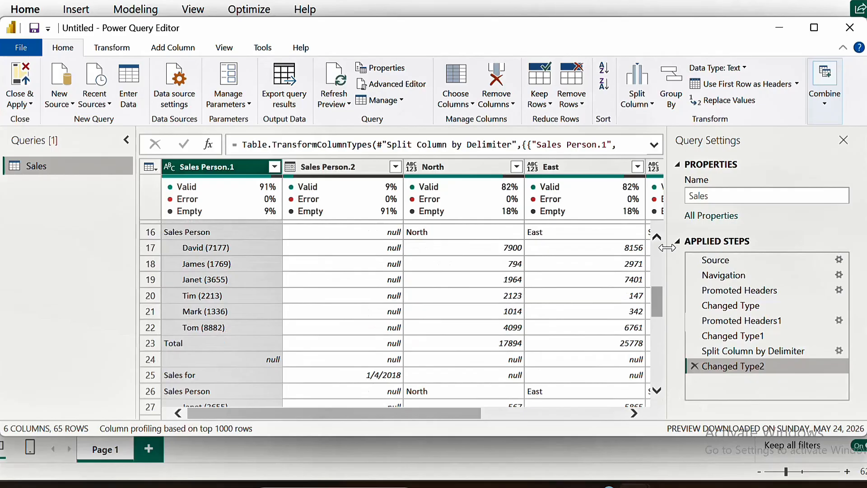
{"action": "left_click", "coordinate": [658, 238]}
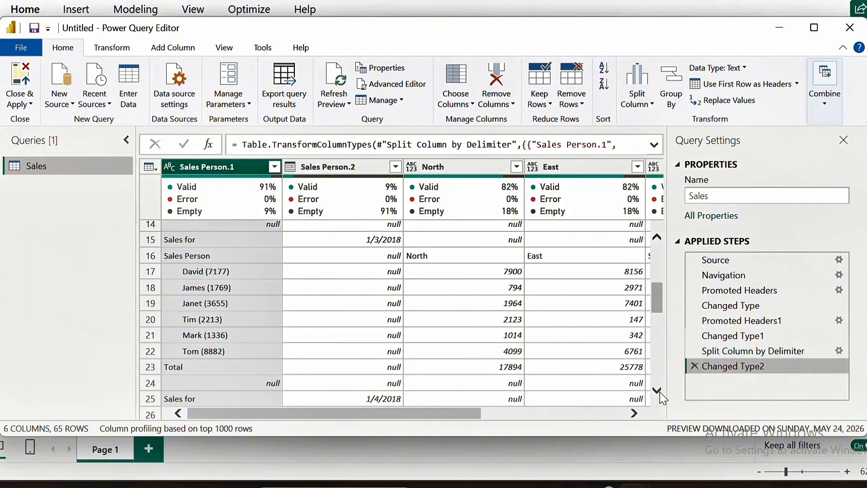
{"action": "scroll", "coordinate": [662, 397], "scroll_direction": "down", "scroll_amount": 3}
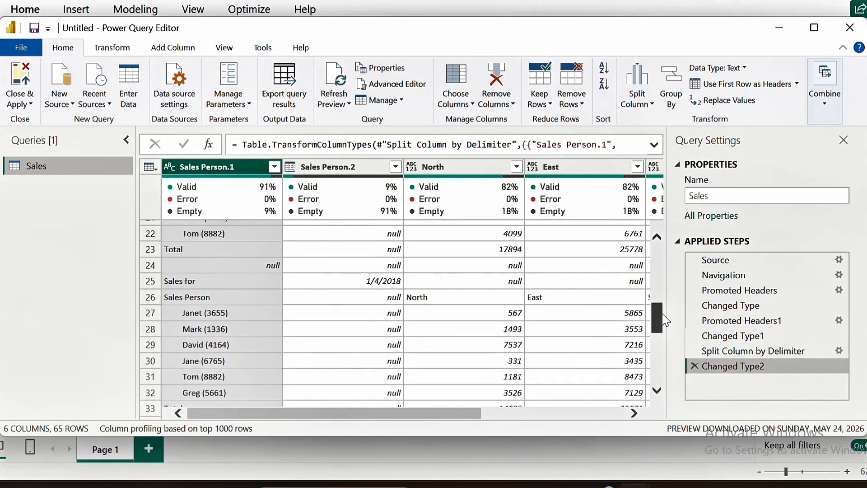
{"action": "left_click_drag", "start_coordinate": [661, 318], "coordinate": [661, 241]}
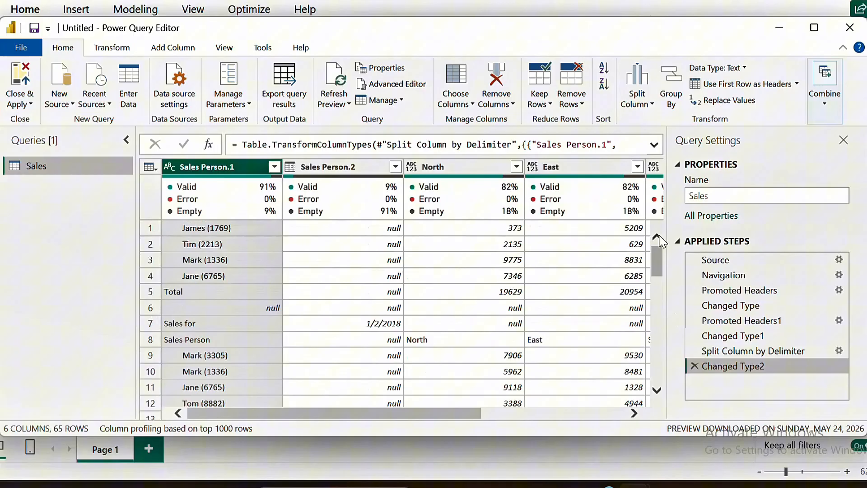
{"action": "left_click", "coordinate": [359, 165]}
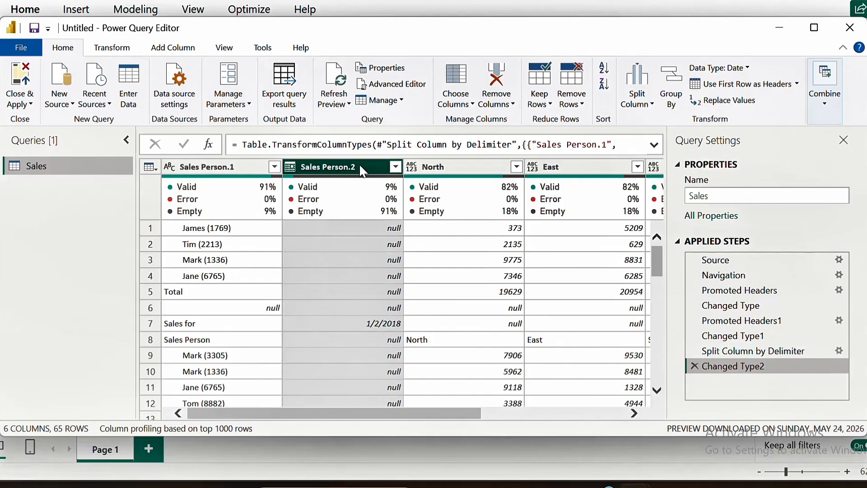
{"action": "left_click", "coordinate": [110, 49]}
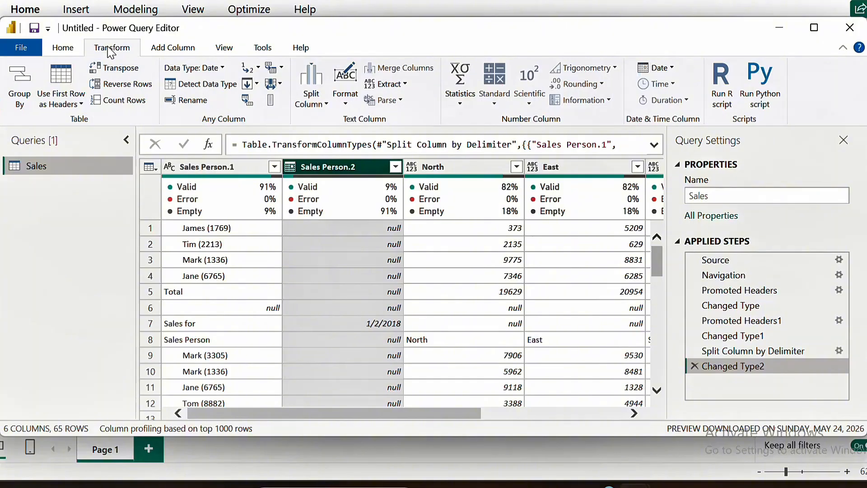
{"action": "left_click", "coordinate": [258, 83]}
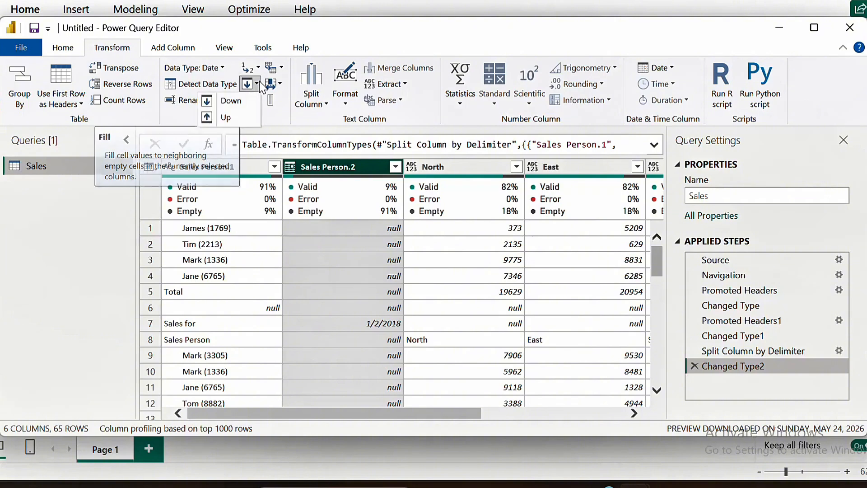
{"action": "left_click", "coordinate": [225, 102]}
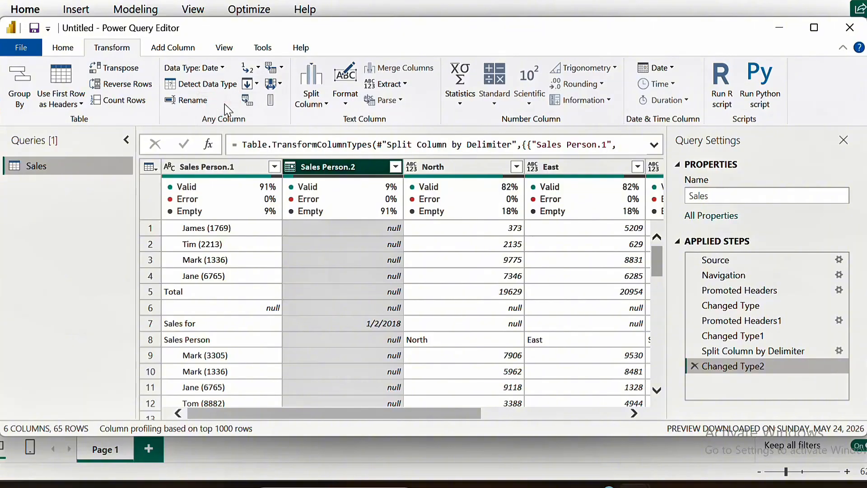
Scroll through the rows to review the filled-down dates in Sales Person.2
{"action": "left_click", "coordinate": [656, 389]}
{"action": "left_click", "coordinate": [658, 391]}
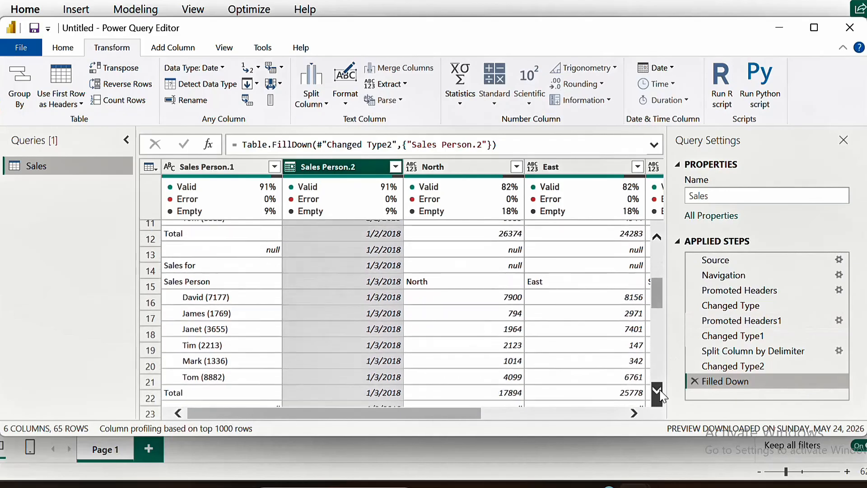
{"action": "left_click", "coordinate": [658, 391]}
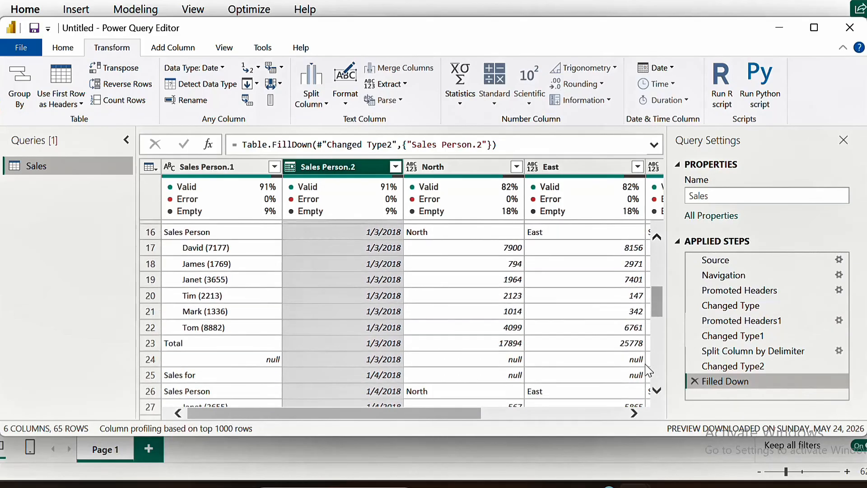
{"action": "left_click", "coordinate": [657, 236]}
{"action": "left_click", "coordinate": [656, 237]}
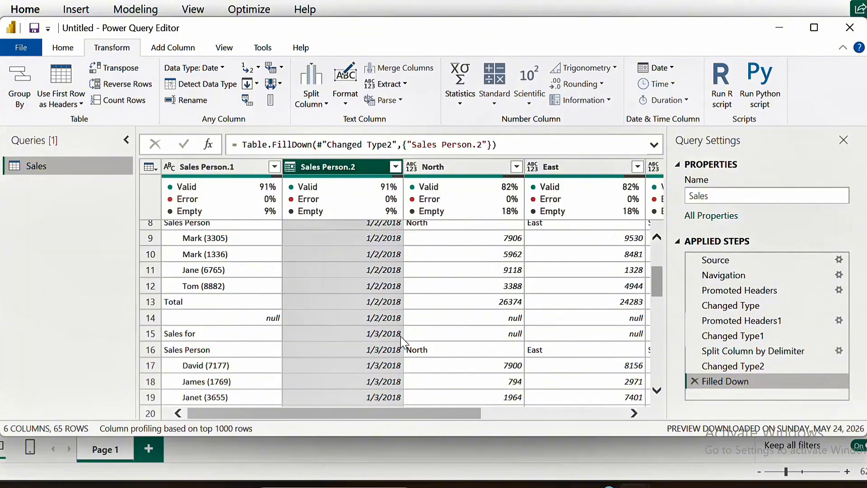
Replace null values in the Sales Person.2 column with 1/1/2018
{"action": "scroll", "coordinate": [659, 391], "scroll_direction": "down", "scroll_amount": 2}
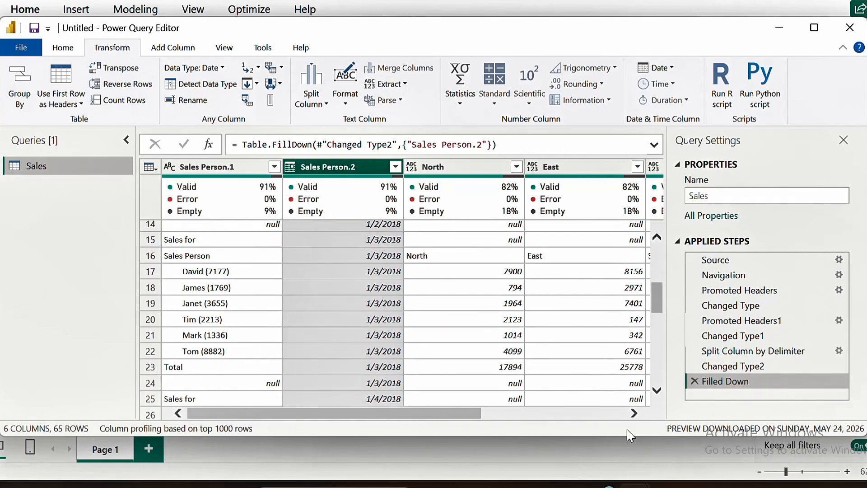
{"action": "left_click_drag", "start_coordinate": [657, 304], "coordinate": [648, 255]}
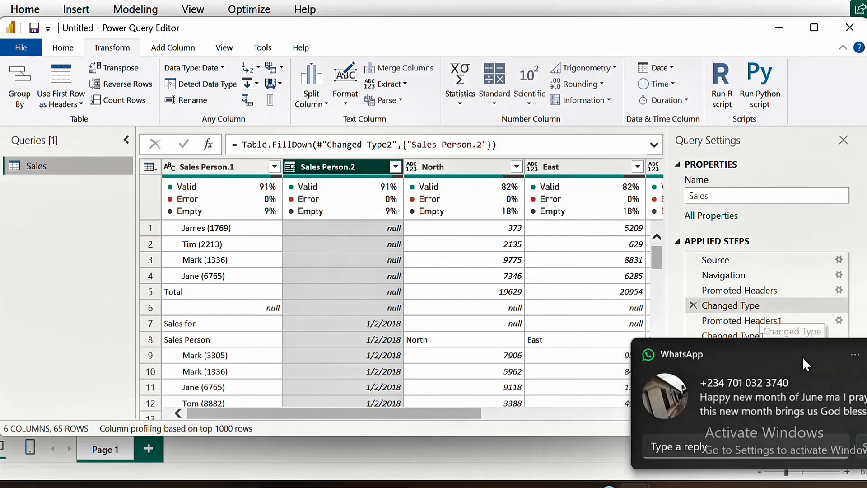
{"action": "left_click", "coordinate": [866, 354]}
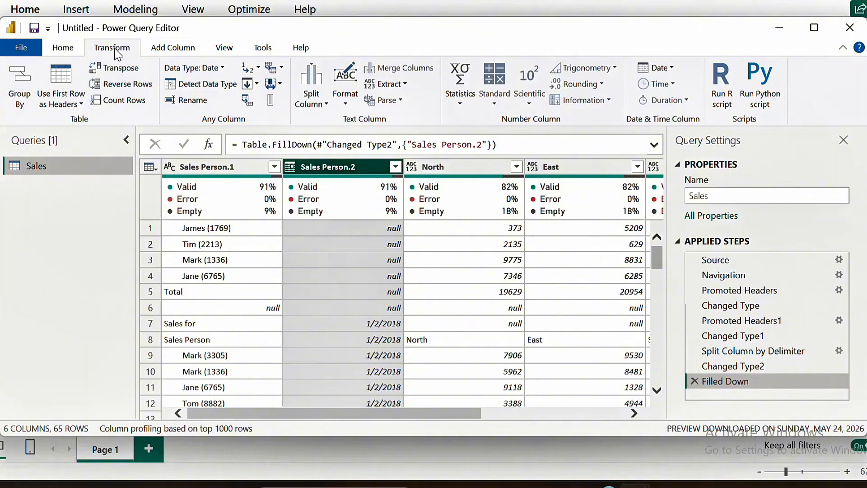
{"action": "left_click", "coordinate": [258, 70]}
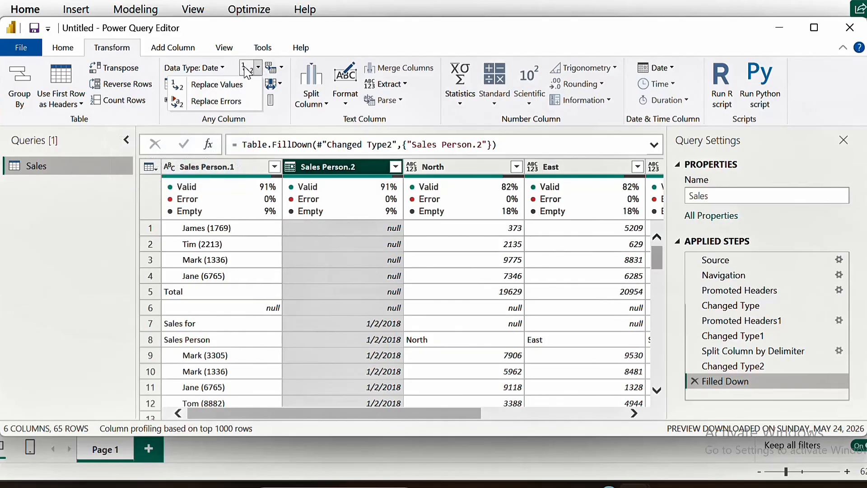
{"action": "left_click", "coordinate": [232, 90]}
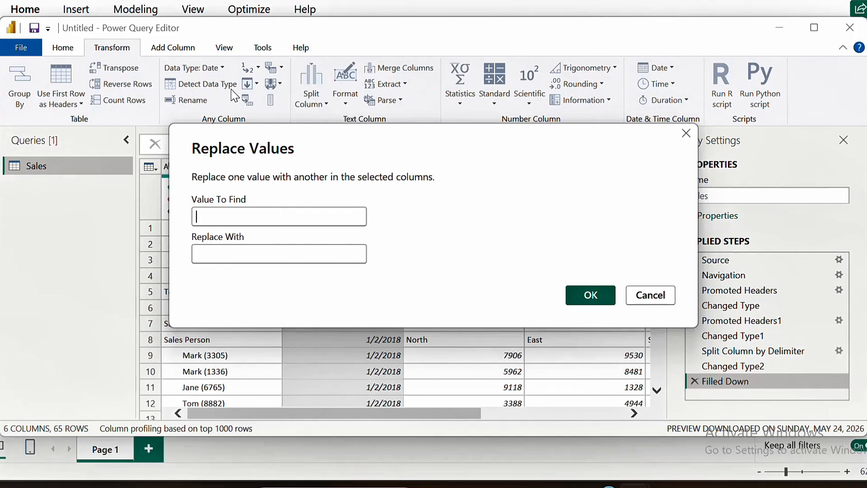
{"action": "type", "text": "null"}
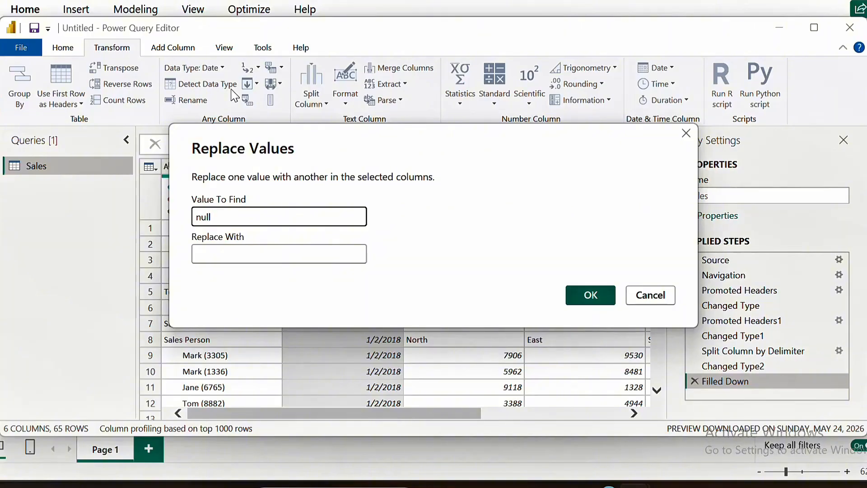
{"action": "left_click_drag", "start_coordinate": [470, 147], "coordinate": [477, 278]}
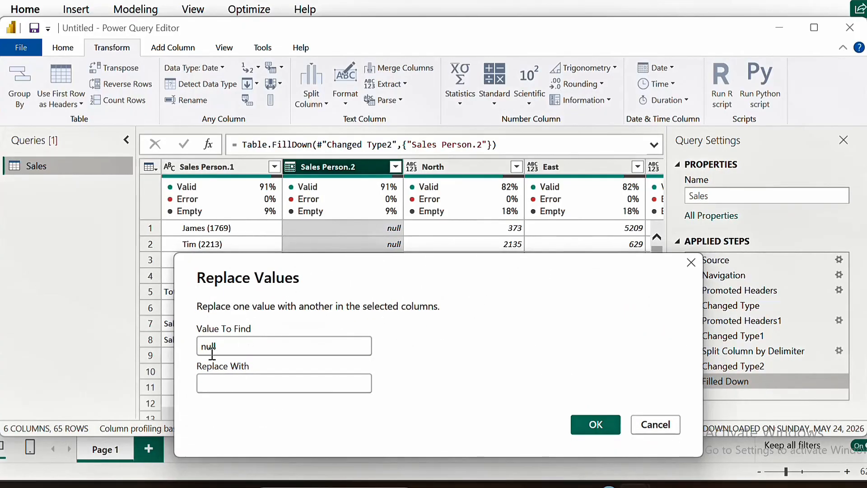
{"action": "left_click", "coordinate": [235, 389]}
{"action": "left_click_drag", "start_coordinate": [343, 262], "coordinate": [340, 86]}
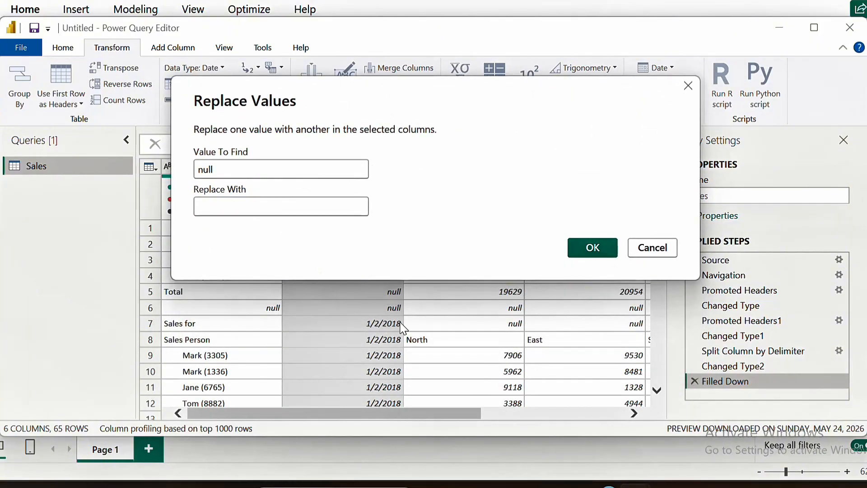
{"action": "left_click", "coordinate": [253, 207]}
{"action": "type", "text": "1/"}
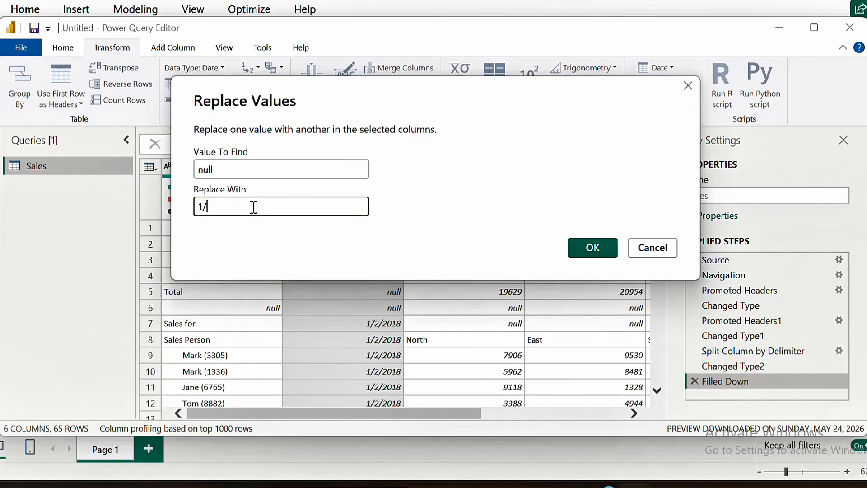
{"action": "type", "text": "1/2018"}
{"action": "left_click", "coordinate": [593, 250]}
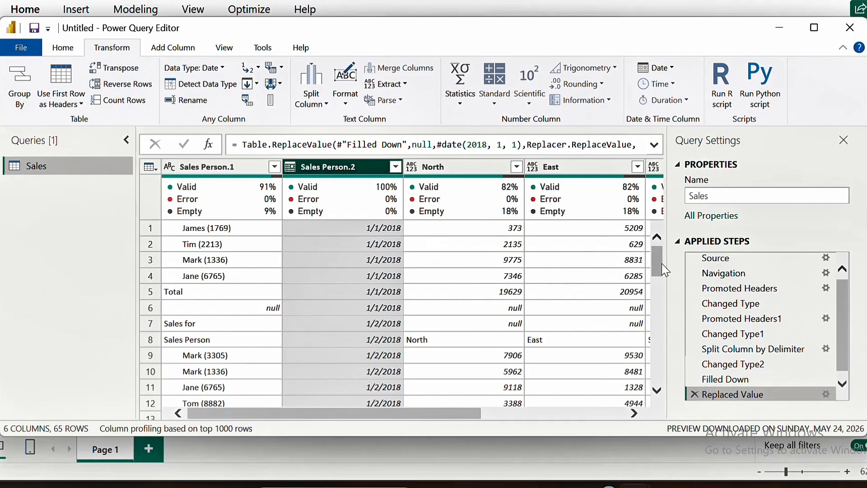
Split the Sales Person.1 column by the custom delimiter "(" at the left-most occurrence
{"action": "left_click_drag", "start_coordinate": [659, 265], "coordinate": [655, 248]}
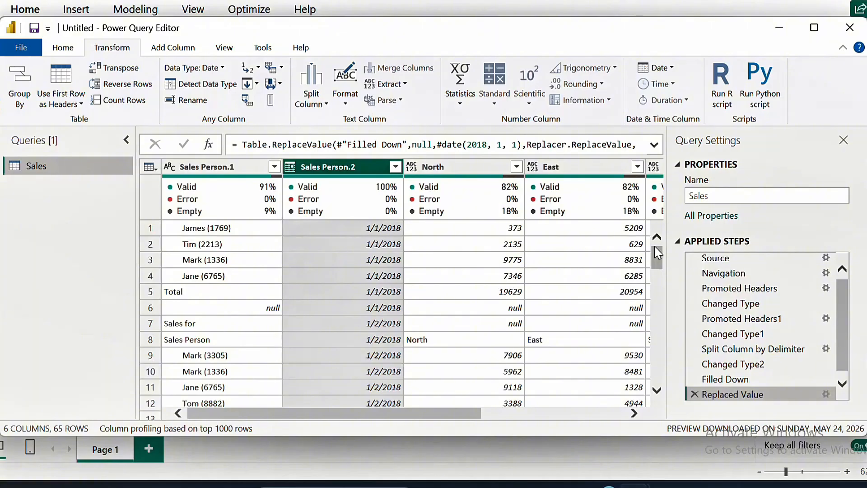
{"action": "left_click", "coordinate": [216, 165]}
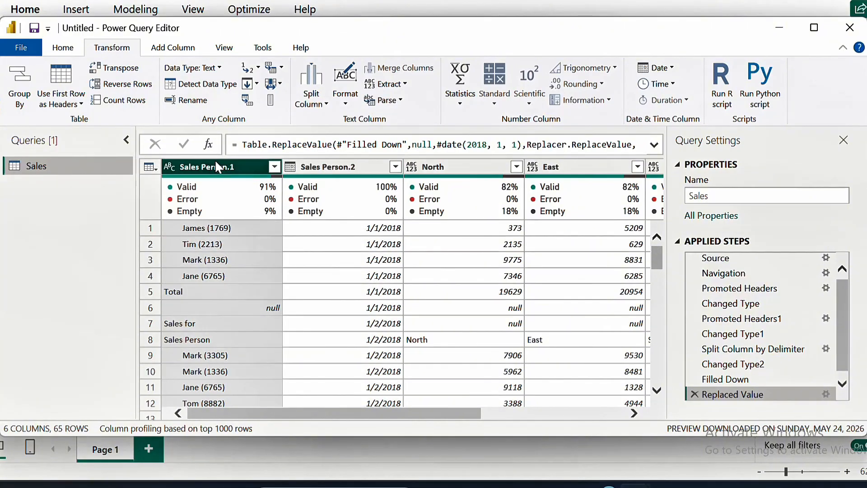
{"action": "left_click", "coordinate": [203, 228]}
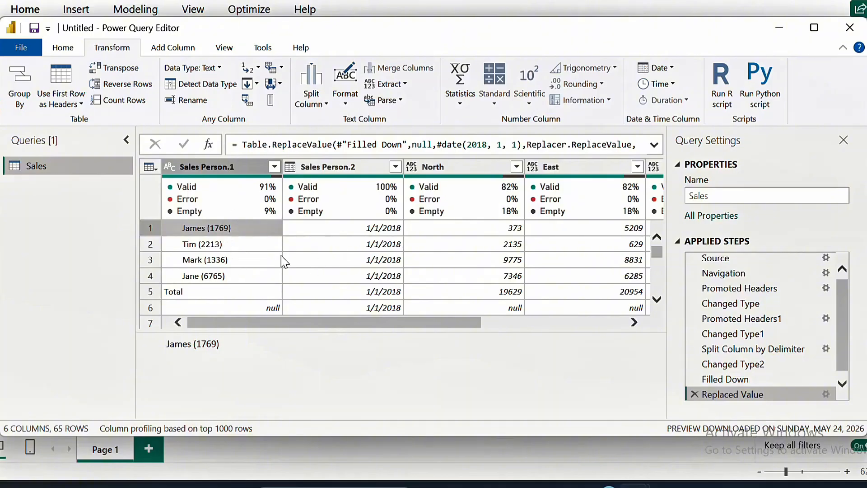
{"action": "left_click", "coordinate": [224, 166]}
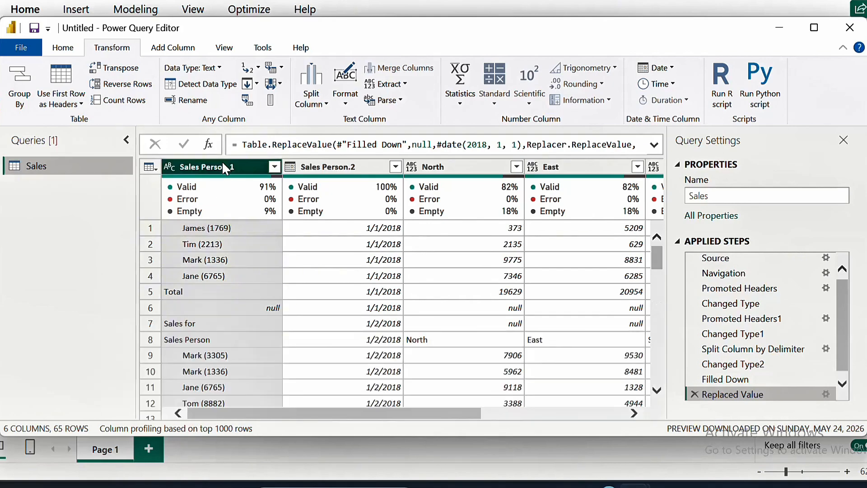
{"action": "left_click", "coordinate": [326, 105]}
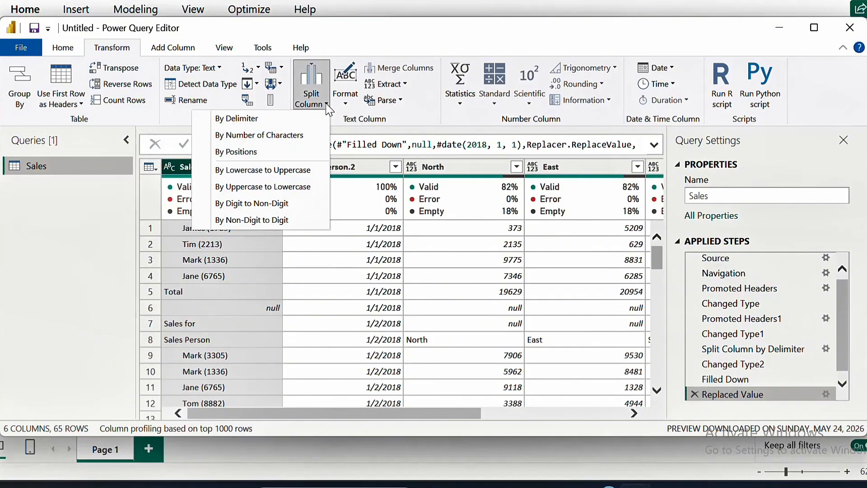
{"action": "left_click", "coordinate": [260, 269]}
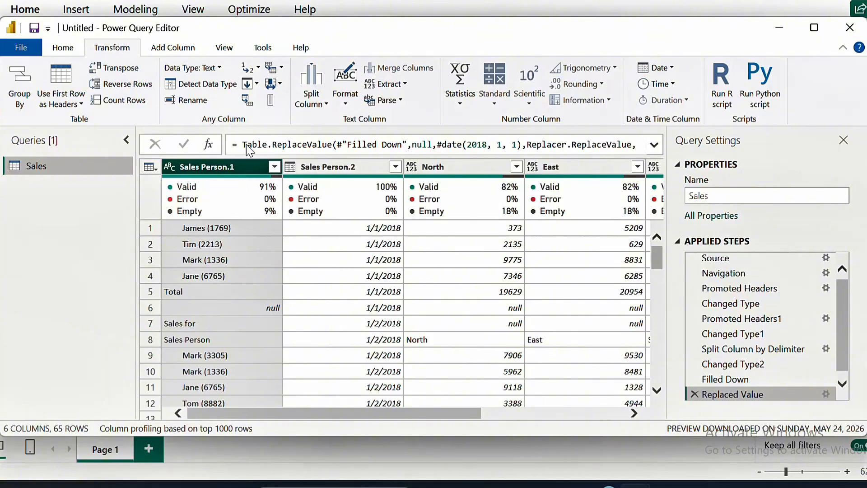
{"action": "left_click", "coordinate": [326, 106]}
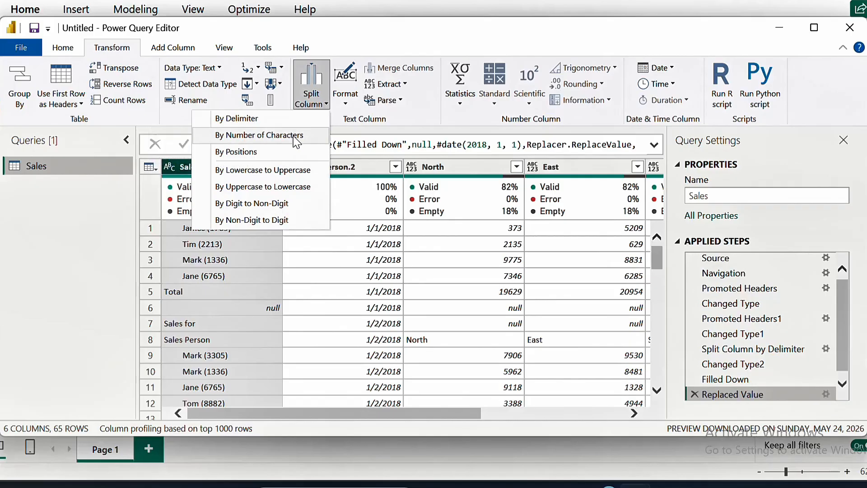
{"action": "left_click", "coordinate": [269, 122]}
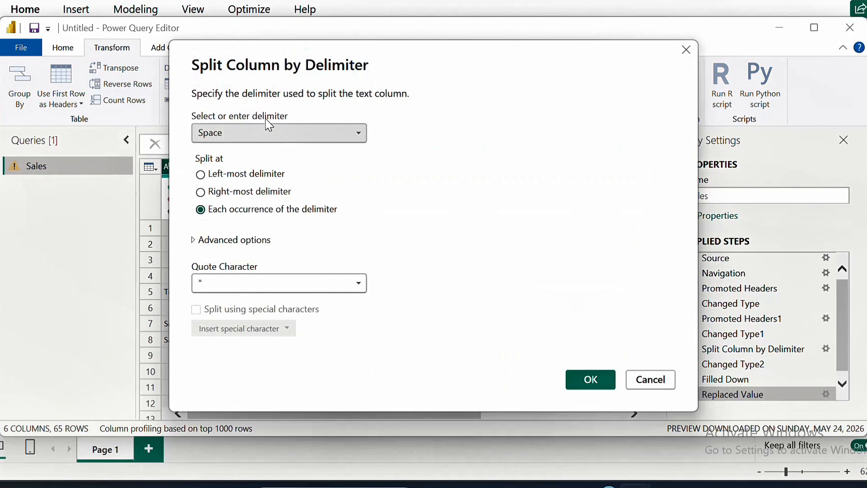
{"action": "left_click", "coordinate": [363, 134]}
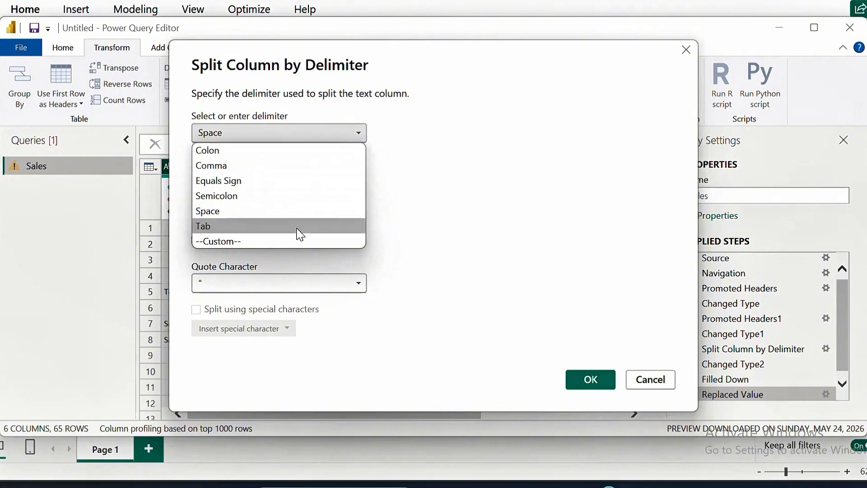
{"action": "left_click", "coordinate": [255, 244]}
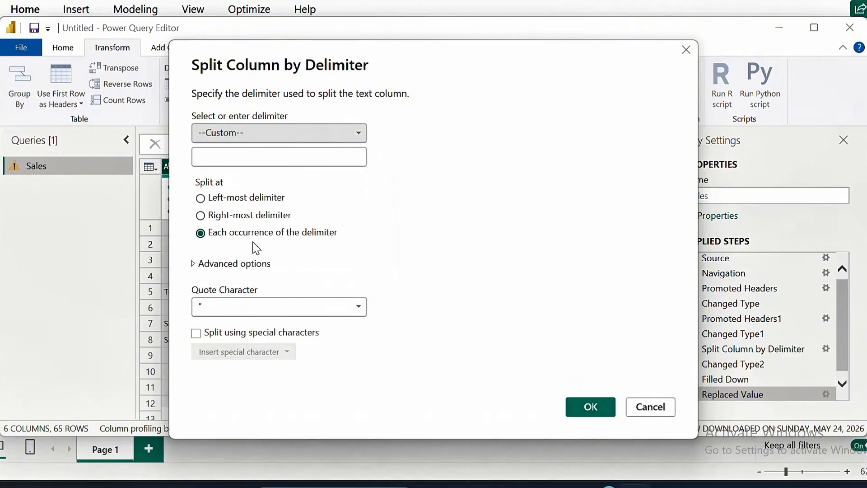
{"action": "left_click", "coordinate": [236, 161]}
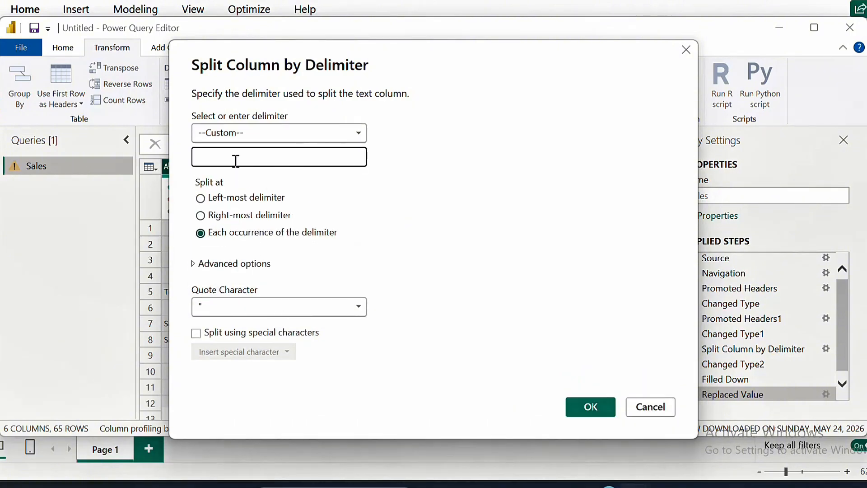
{"action": "left_click", "coordinate": [201, 200]}
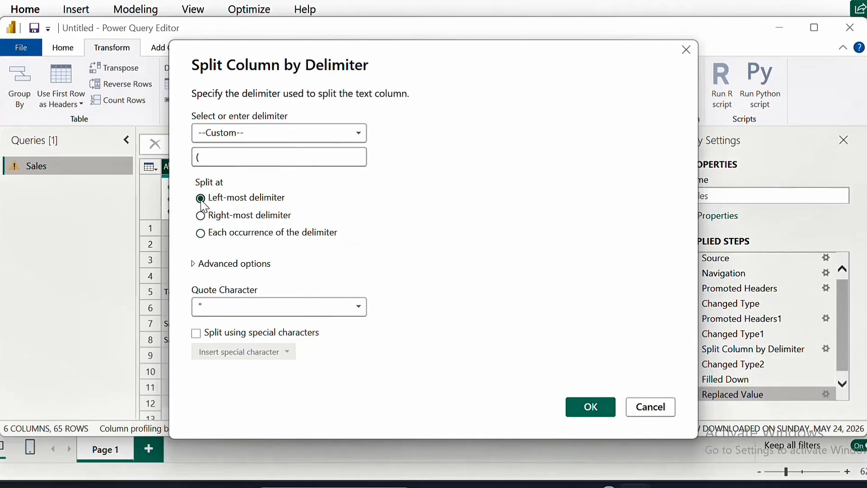
{"action": "left_click", "coordinate": [591, 407]}
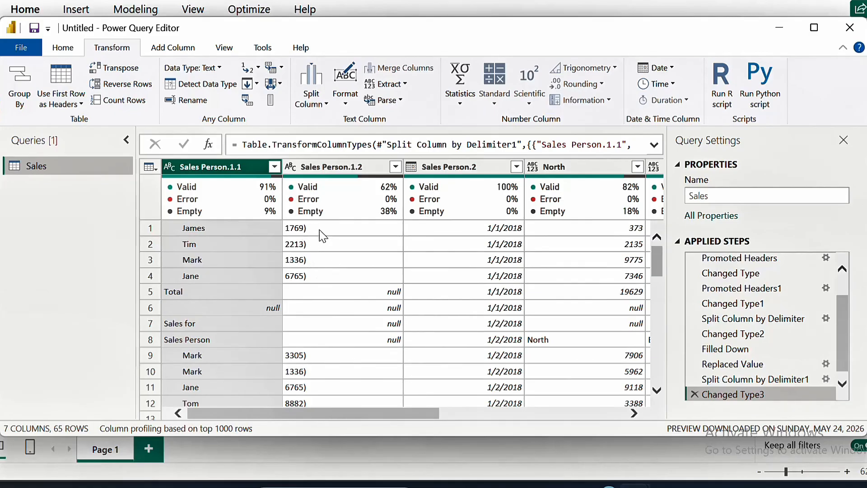
Replace the ")" character with nothing in the Sales Person.1.2 column
{"action": "left_click", "coordinate": [332, 168]}
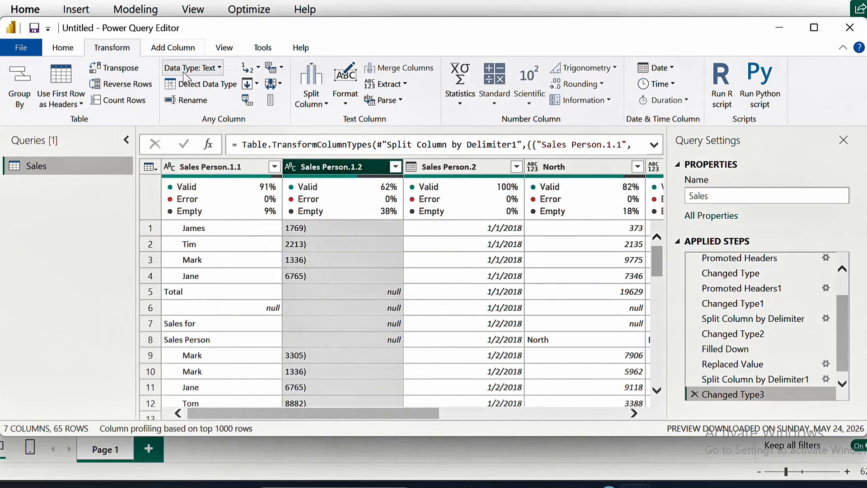
{"action": "left_click", "coordinate": [258, 67]}
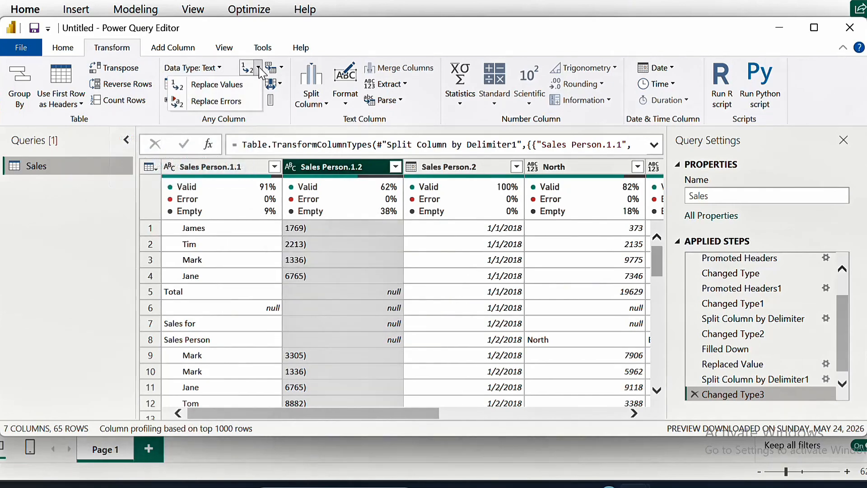
{"action": "left_click", "coordinate": [242, 88]}
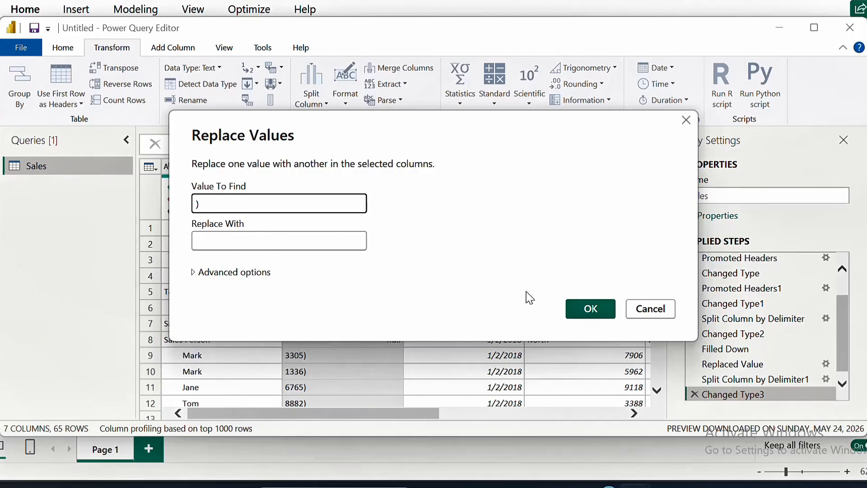
{"action": "left_click", "coordinate": [591, 309]}
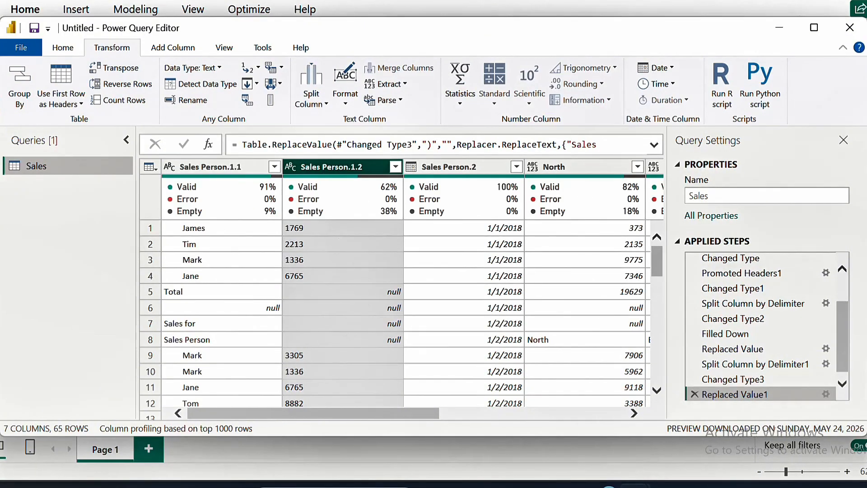
Inspect earlier applied steps and scroll across the table's columns
{"action": "left_click", "coordinate": [769, 380]}
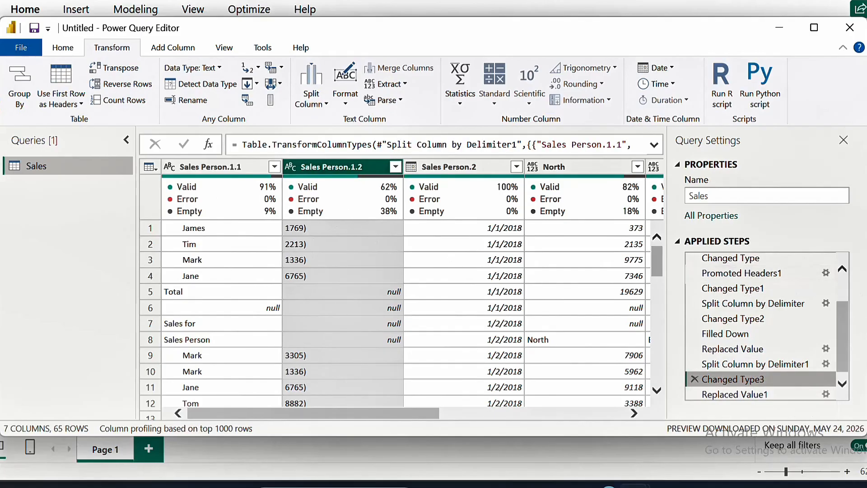
{"action": "left_click", "coordinate": [764, 394]}
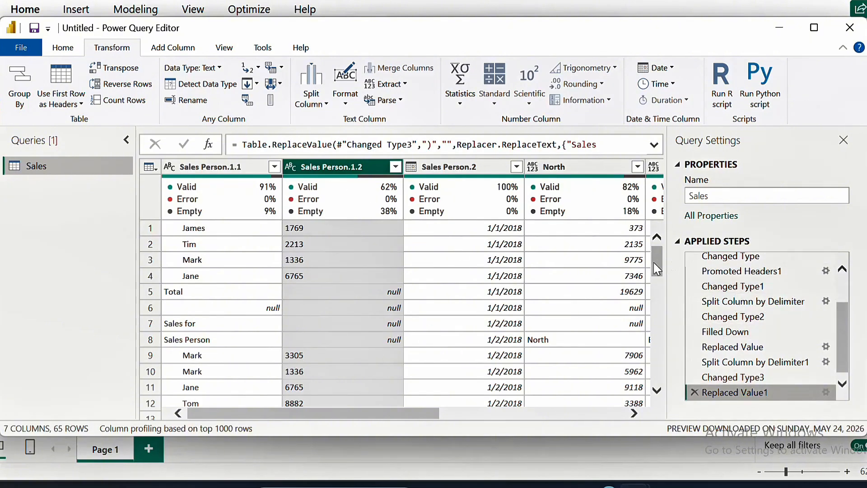
{"action": "left_click_drag", "start_coordinate": [654, 266], "coordinate": [641, 233]}
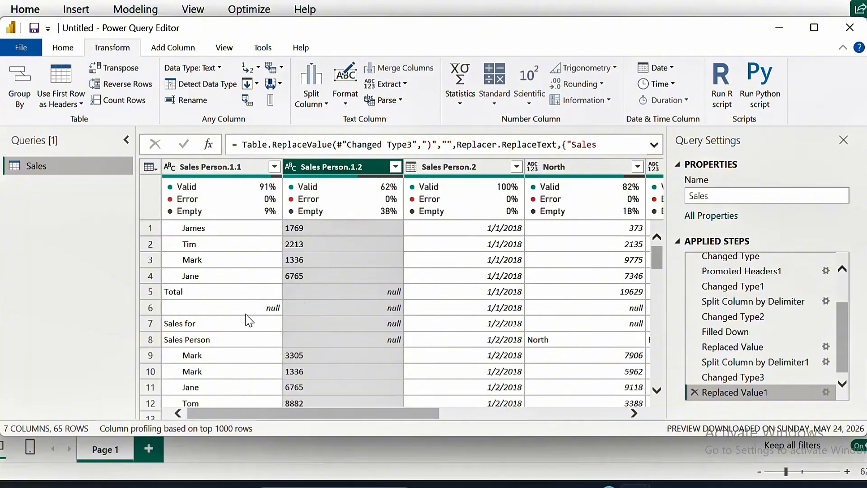
{"action": "left_click", "coordinate": [146, 313]}
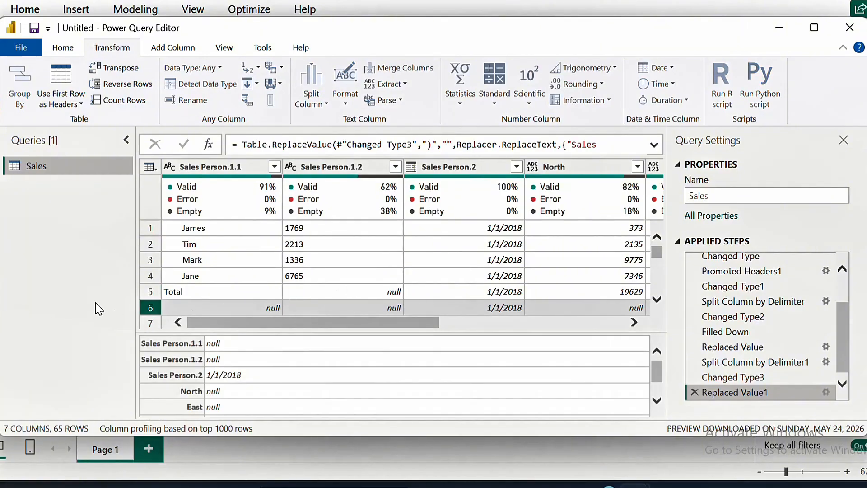
{"action": "left_click", "coordinate": [708, 273]}
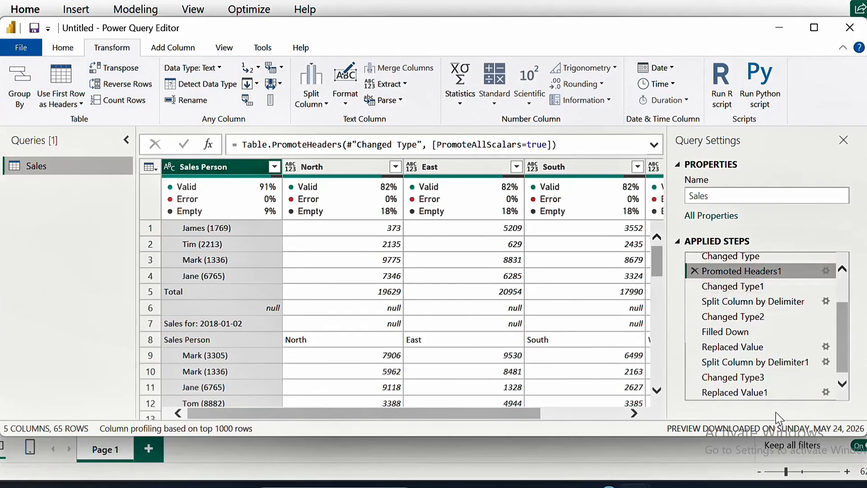
{"action": "left_click", "coordinate": [783, 395]}
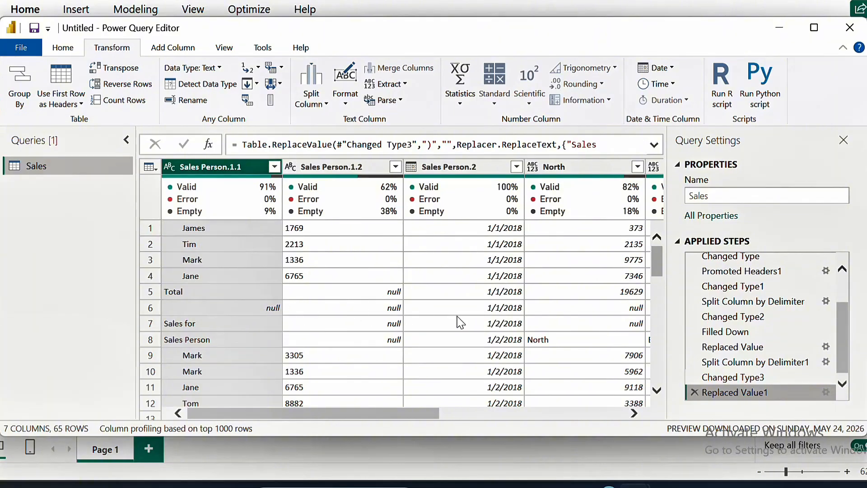
{"action": "left_click", "coordinate": [633, 412]}
{"action": "left_click", "coordinate": [634, 413]}
{"action": "left_click", "coordinate": [634, 412]}
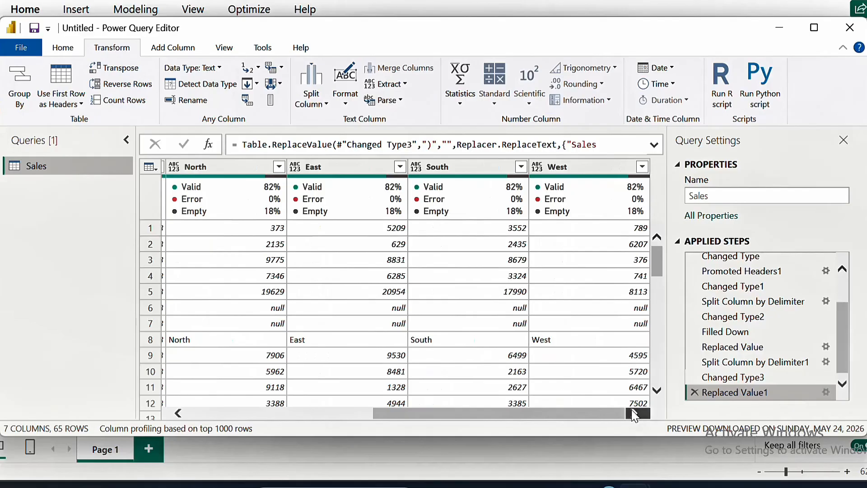
{"action": "left_click", "coordinate": [178, 412]}
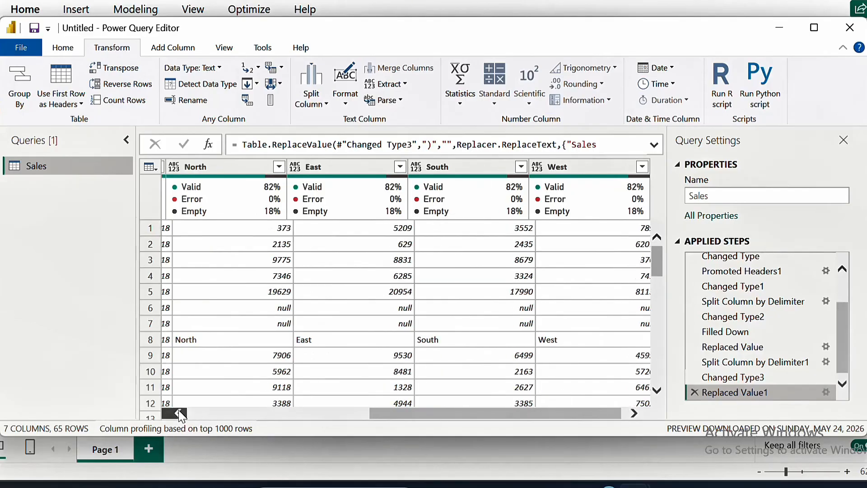
Scroll across the table's columns and inspect the values listed in the North column's filter
{"action": "left_click", "coordinate": [178, 413]}
{"action": "left_click", "coordinate": [178, 413]}
{"action": "left_click", "coordinate": [178, 413]}
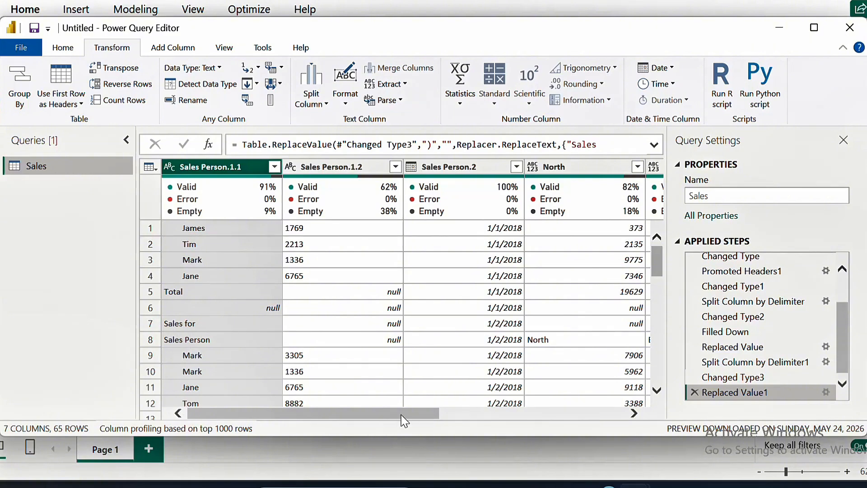
{"action": "left_click_drag", "start_coordinate": [402, 413], "coordinate": [336, 439]}
{"action": "left_click_drag", "start_coordinate": [234, 417], "coordinate": [475, 388]}
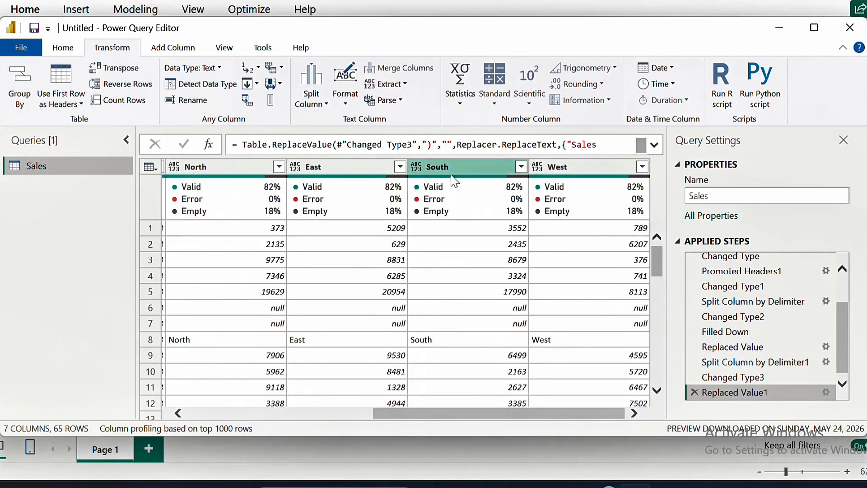
{"action": "left_click", "coordinate": [211, 414]}
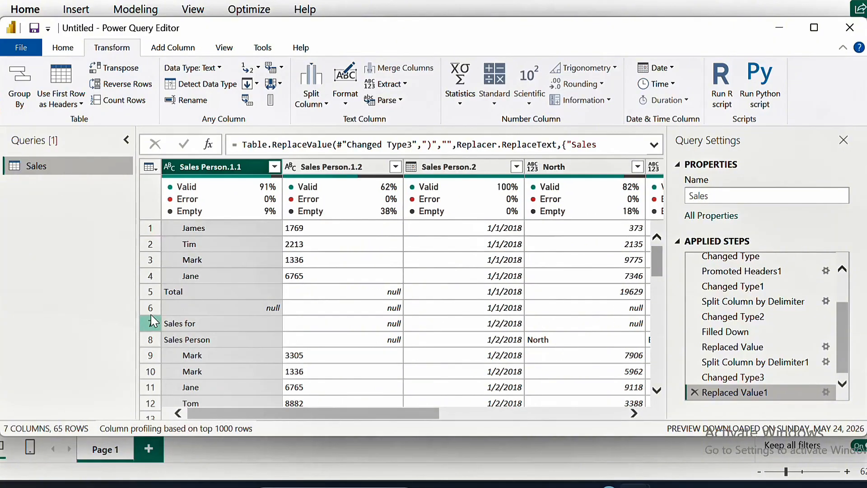
{"action": "left_click", "coordinate": [218, 290]}
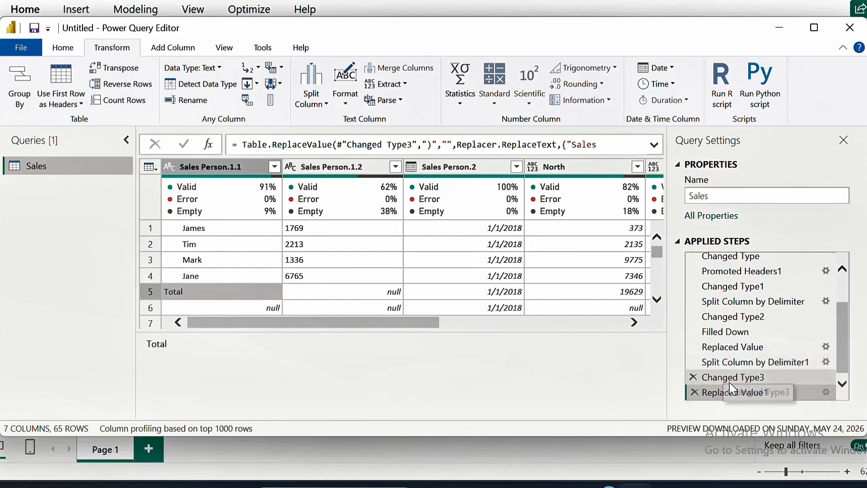
{"action": "left_click", "coordinate": [784, 393]}
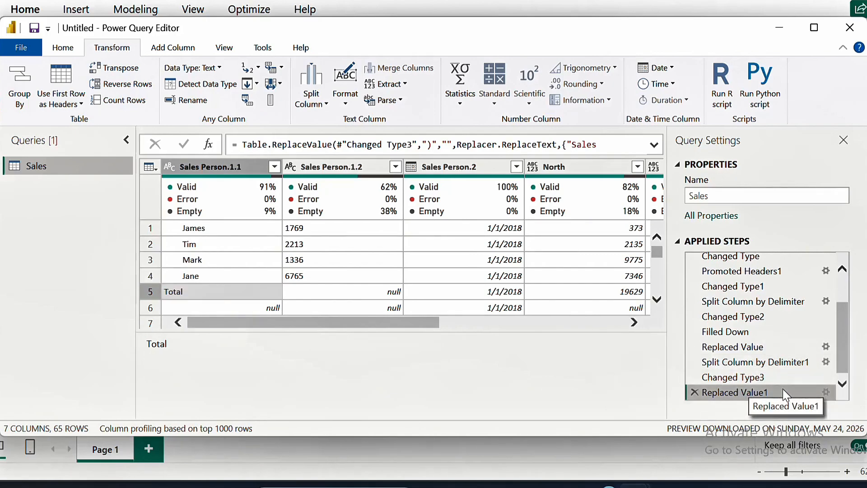
{"action": "left_click", "coordinate": [634, 322]}
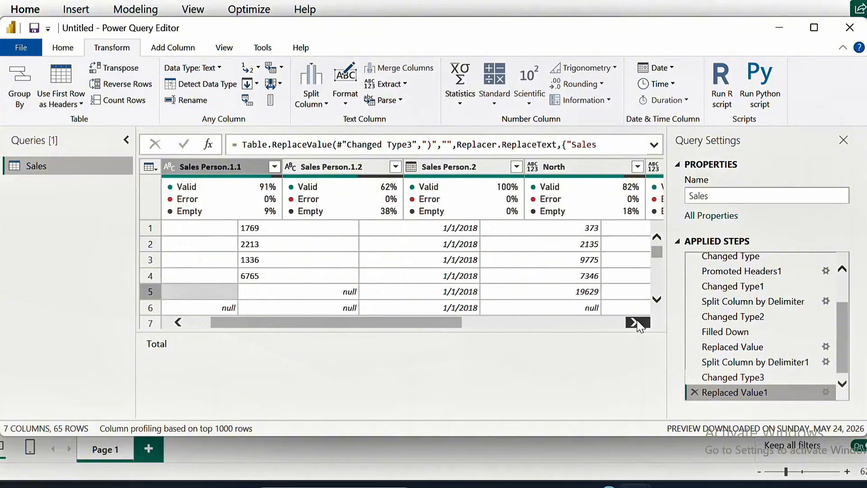
{"action": "left_click", "coordinate": [634, 322]}
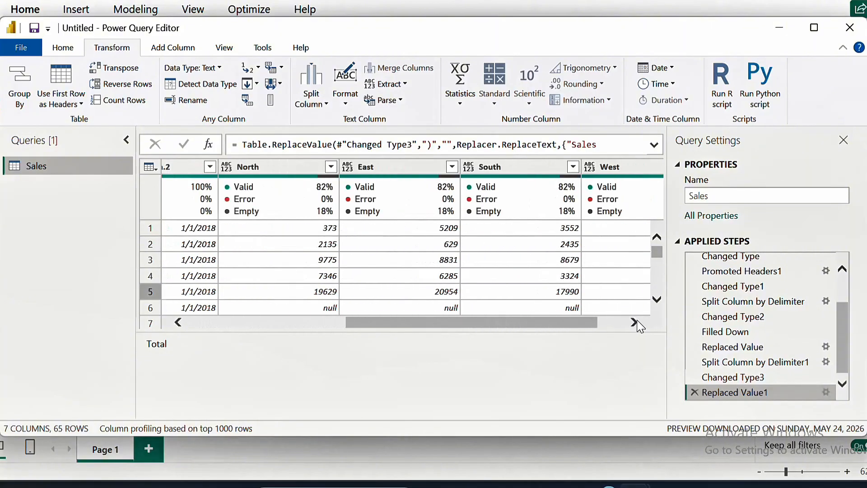
{"action": "left_click", "coordinate": [634, 322]}
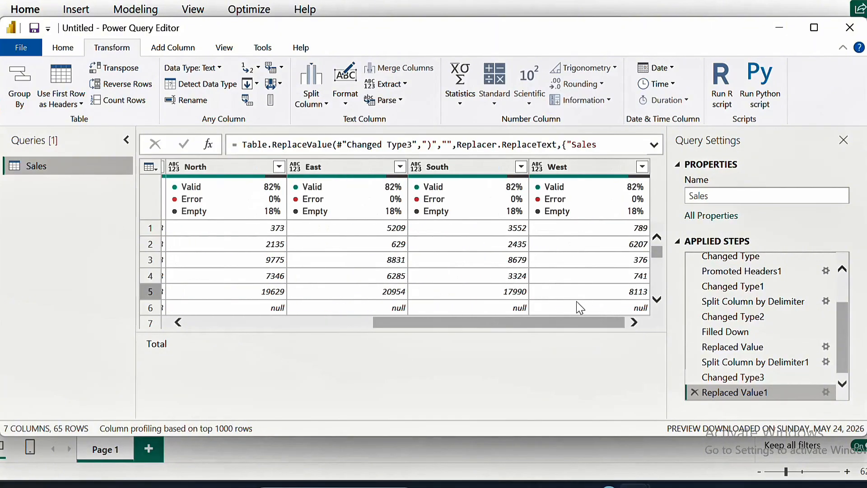
{"action": "left_click", "coordinate": [266, 166]}
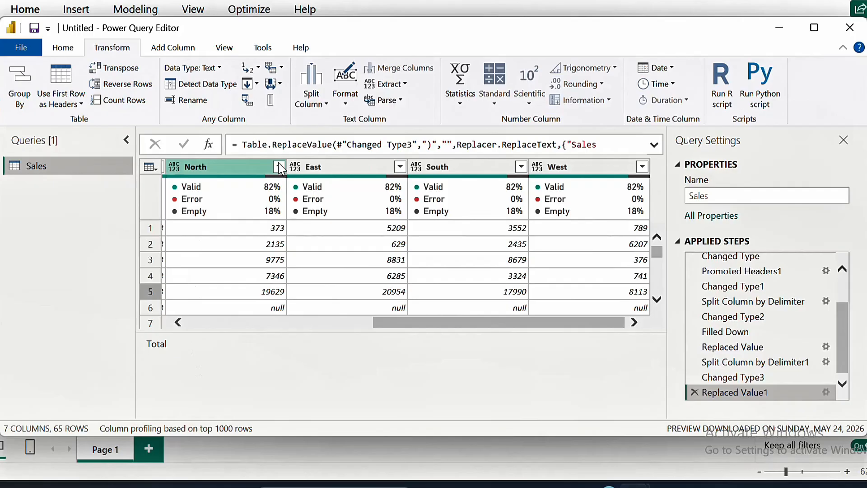
{"action": "left_click", "coordinate": [279, 166]}
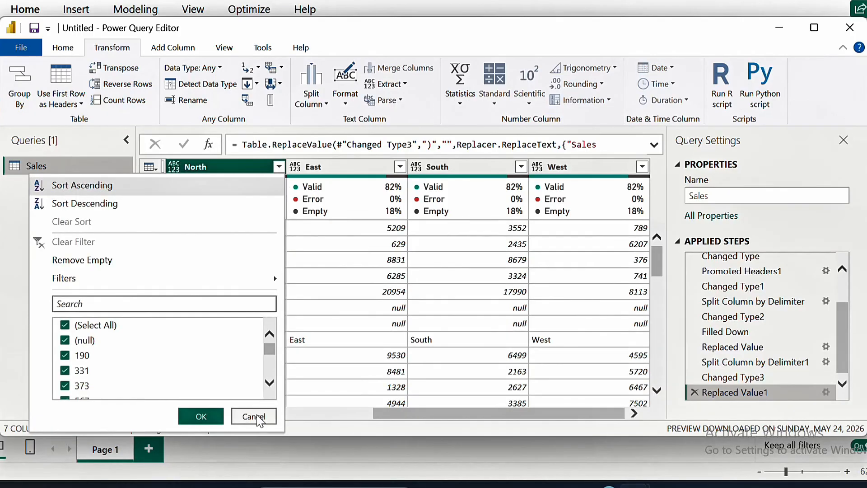
{"action": "left_click", "coordinate": [252, 414]}
{"action": "left_click", "coordinate": [361, 413]}
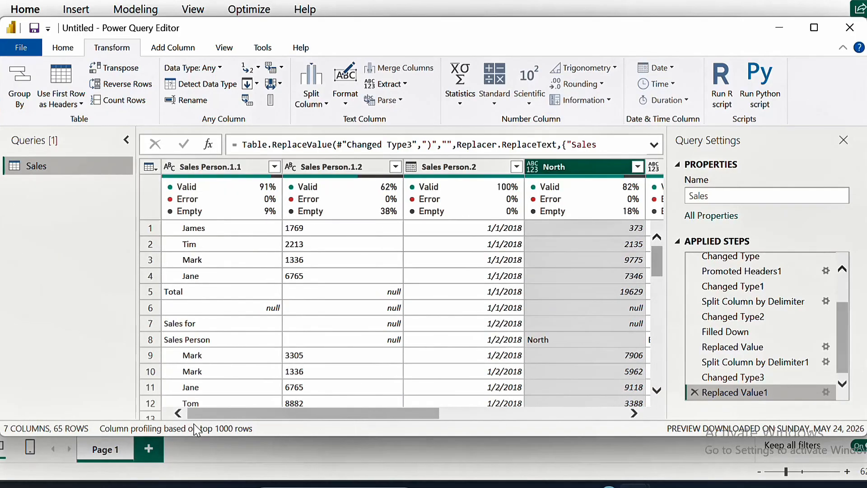
Filter the Sales Person.1.1 column to exclude null, Sales for, Sales Person and Total rows
{"action": "left_click", "coordinate": [274, 167]}
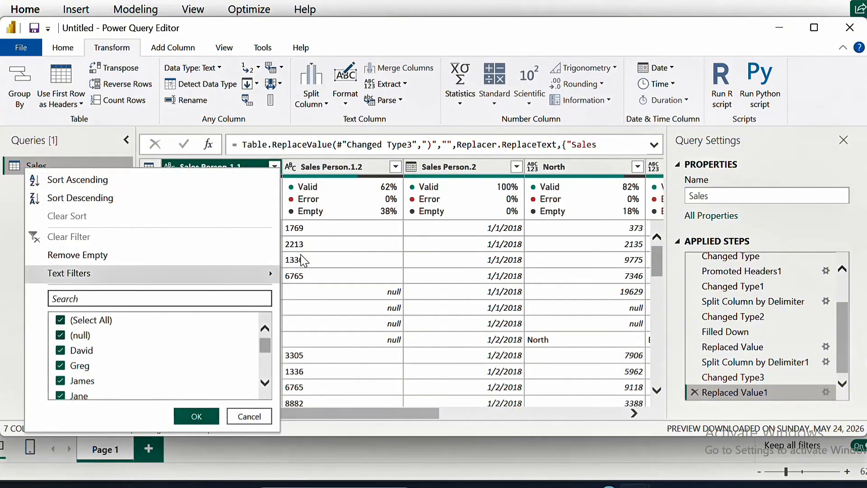
{"action": "left_click", "coordinate": [275, 167]}
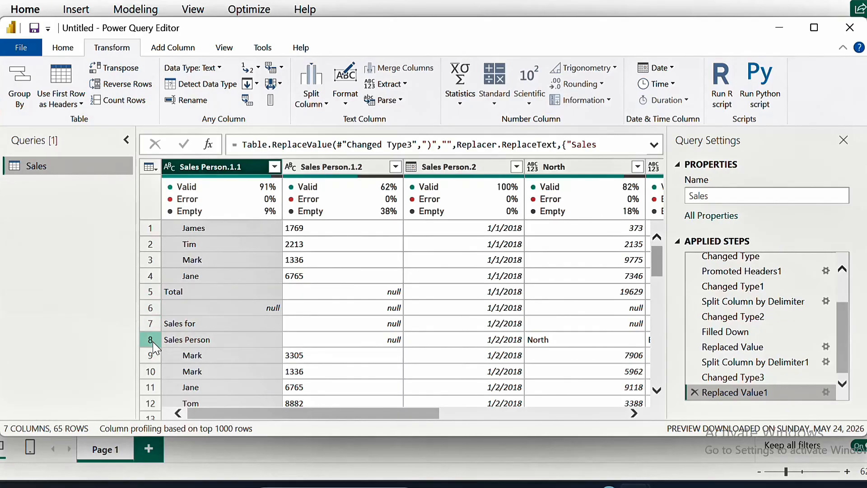
{"action": "left_click", "coordinate": [274, 167]}
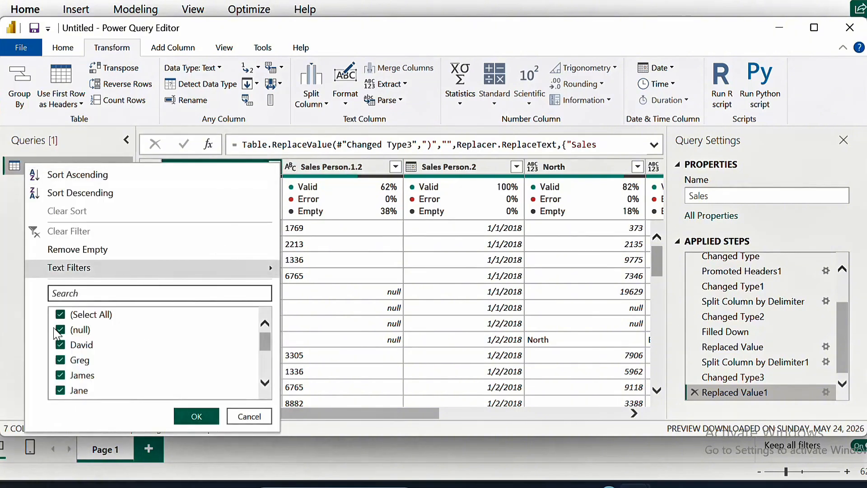
{"action": "left_click", "coordinate": [63, 331]}
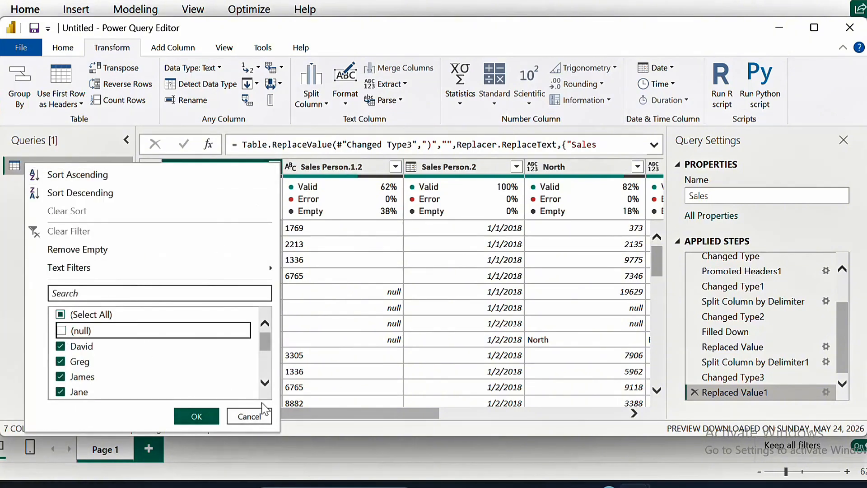
{"action": "left_click", "coordinate": [265, 381]}
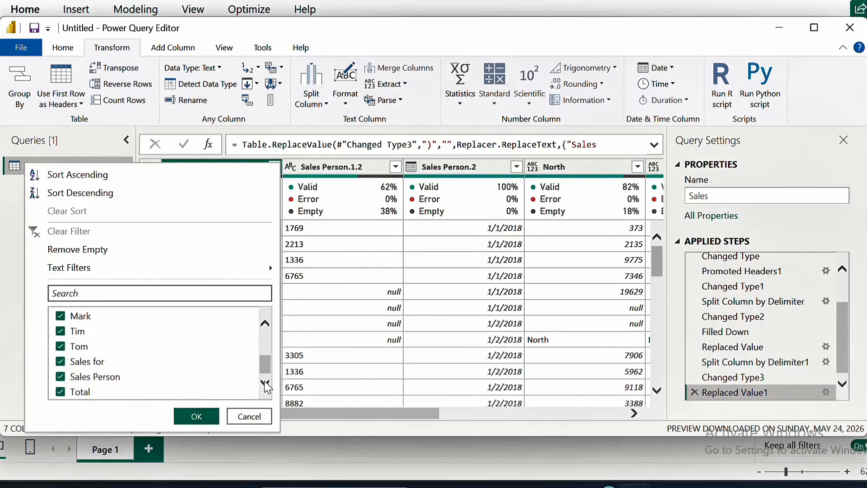
{"action": "left_click", "coordinate": [61, 362]}
{"action": "left_click", "coordinate": [61, 377]}
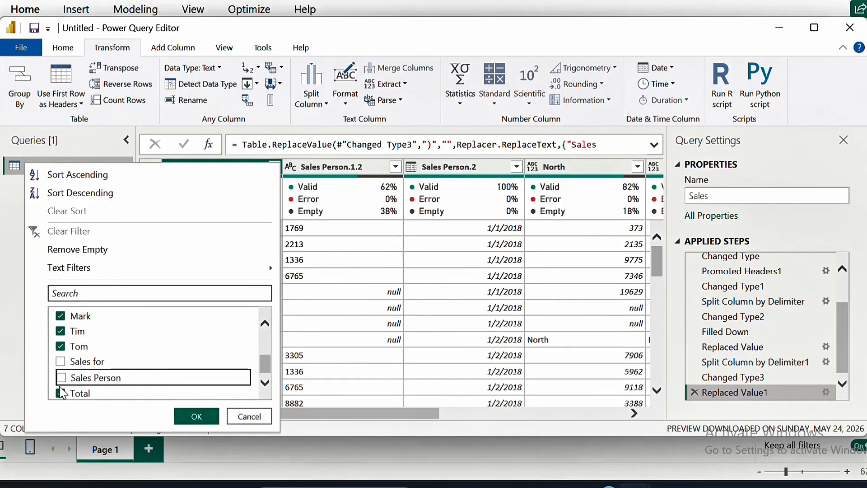
{"action": "left_click", "coordinate": [61, 393]}
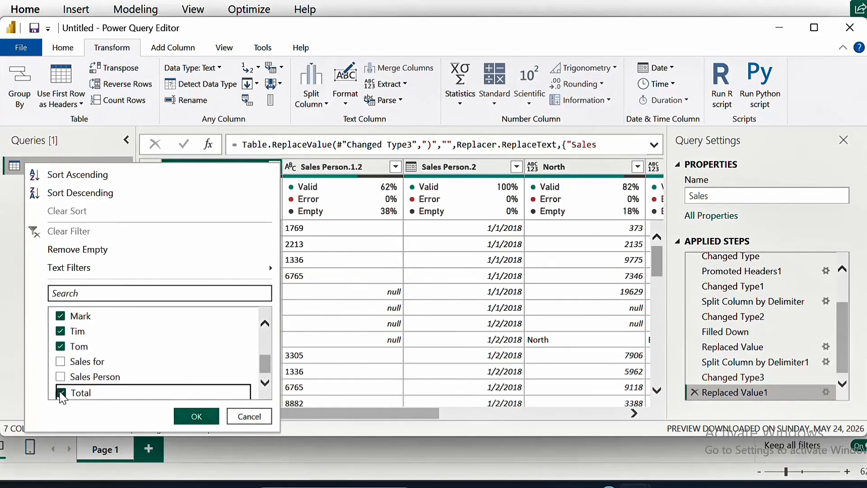
{"action": "left_click", "coordinate": [196, 416]}
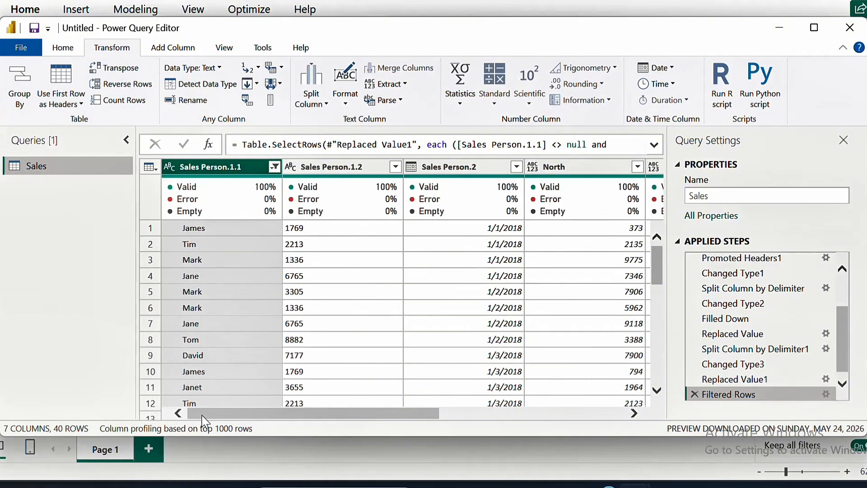
Compare the table before and after the row filter and scroll across the filtered columns
{"action": "left_click", "coordinate": [759, 381]}
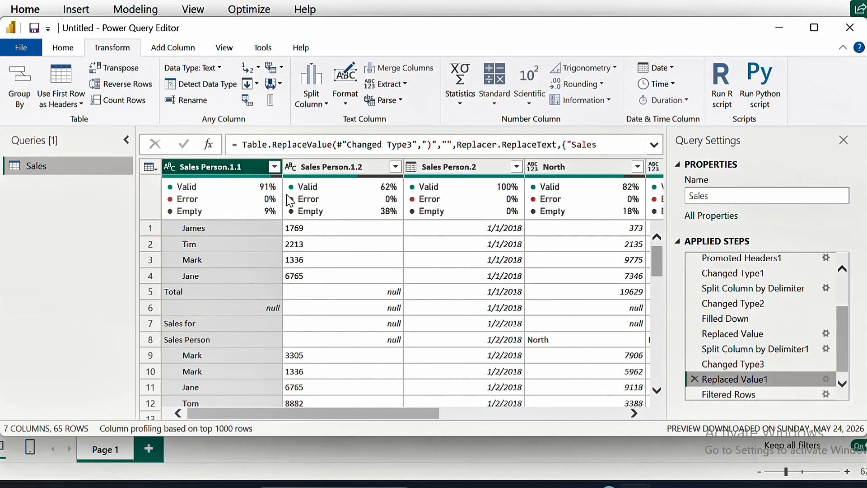
{"action": "mouse_move", "coordinate": [267, 189]}
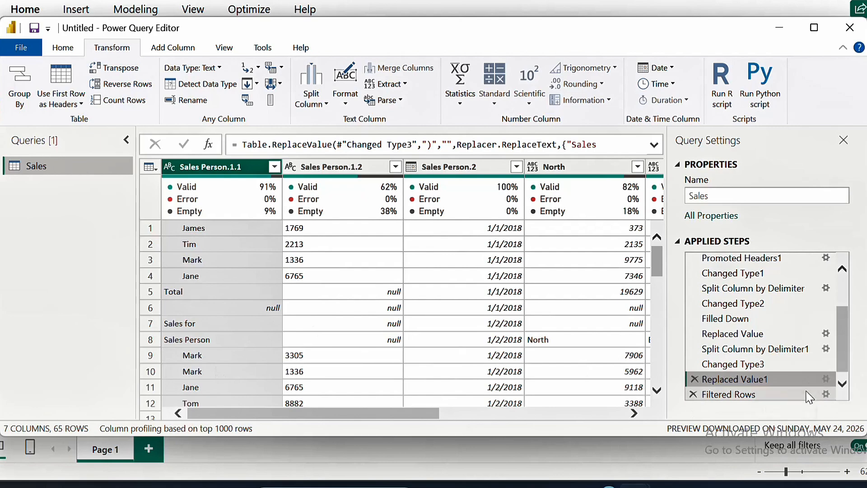
{"action": "left_click", "coordinate": [779, 394]}
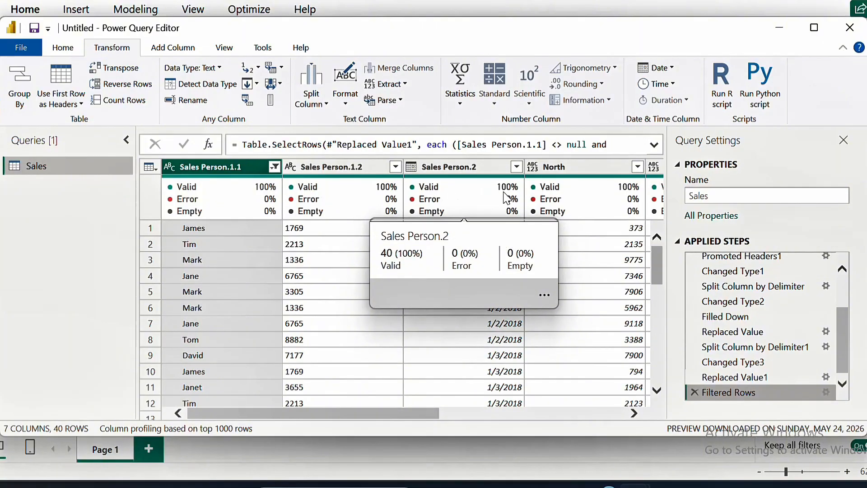
{"action": "left_click", "coordinate": [633, 413]}
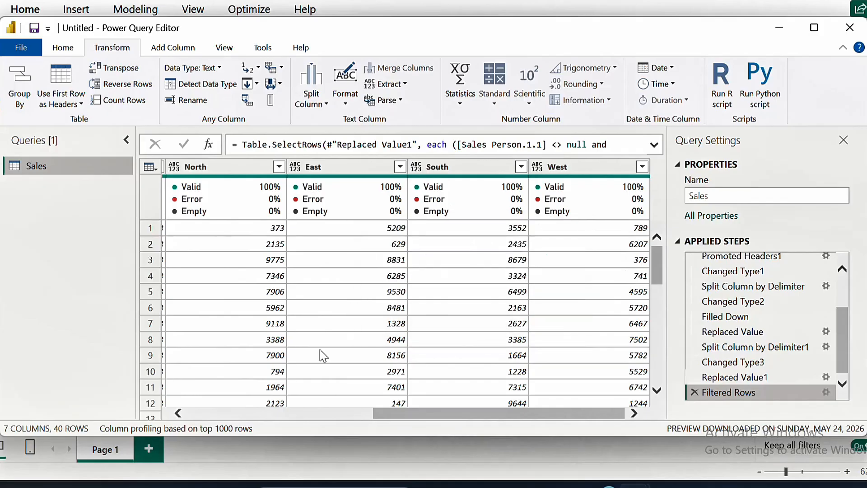
{"action": "left_click", "coordinate": [179, 415]}
{"action": "left_click", "coordinate": [180, 414]}
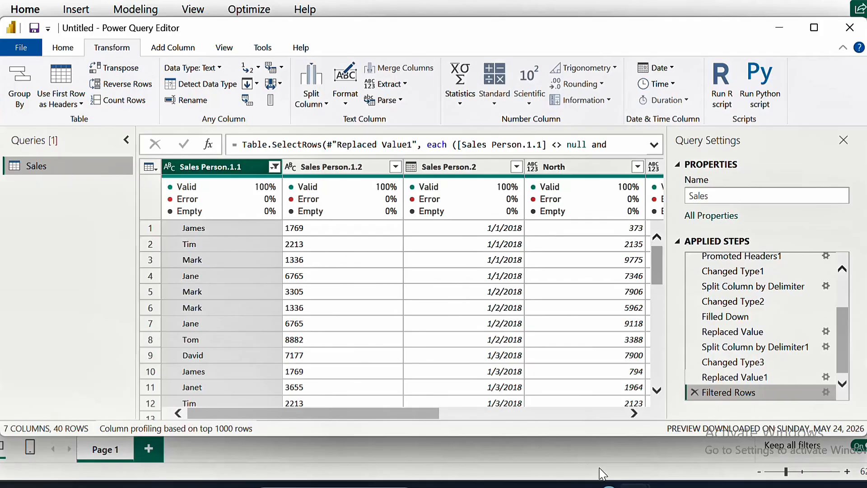
{"action": "mouse_move", "coordinate": [413, 410]}
{"action": "left_mouse_down"}
{"action": "mouse_move", "coordinate": [480, 416]}
{"action": "mouse_move", "coordinate": [408, 420]}
{"action": "left_mouse_up"}
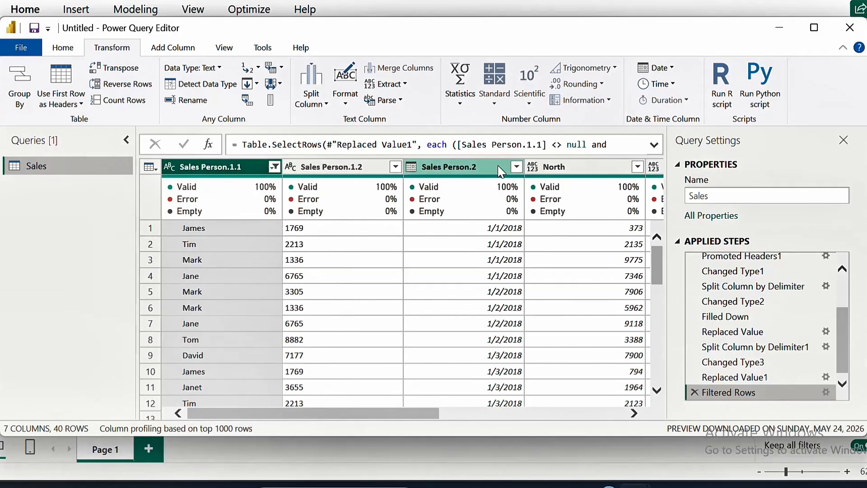
Rename the Sales Person.1.1 column to Sales Person
{"action": "double_click", "coordinate": [244, 168]}
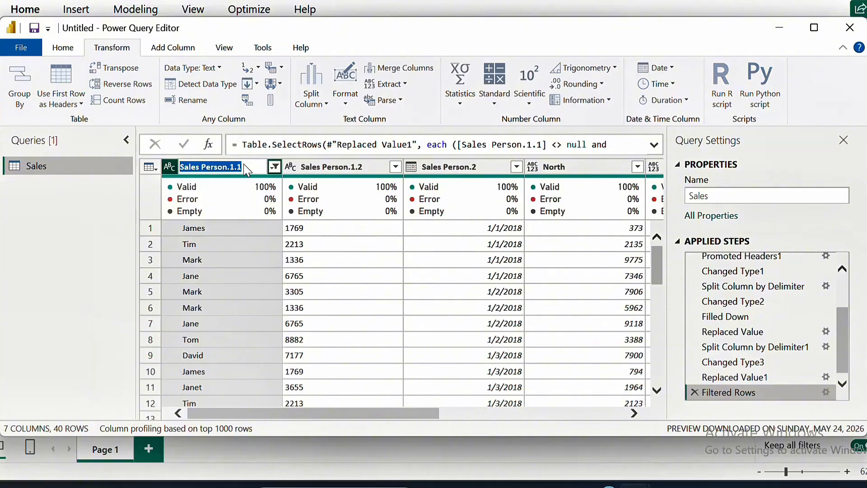
{"action": "left_click", "coordinate": [244, 168]}
{"action": "key", "text": "BackSpace"}
{"action": "key", "text": "BackSpace"}
{"action": "key", "text": "BackSpace"}
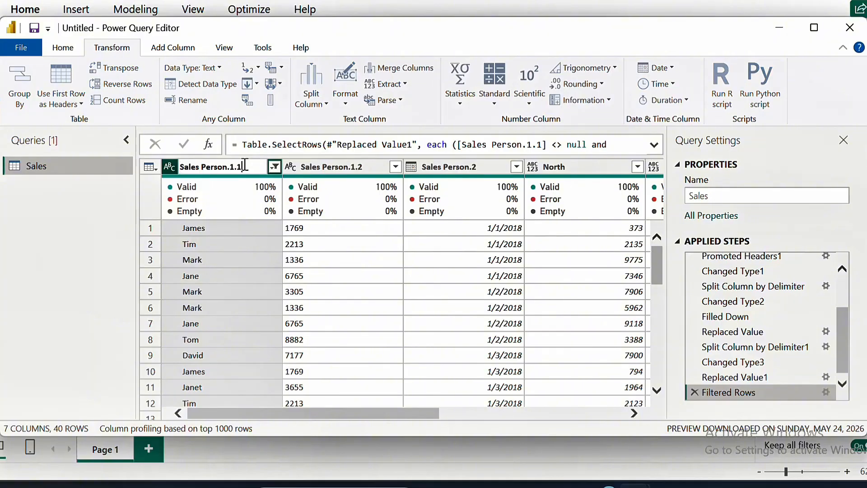
{"action": "key", "text": "BackSpace"}
{"action": "key", "text": "Return"}
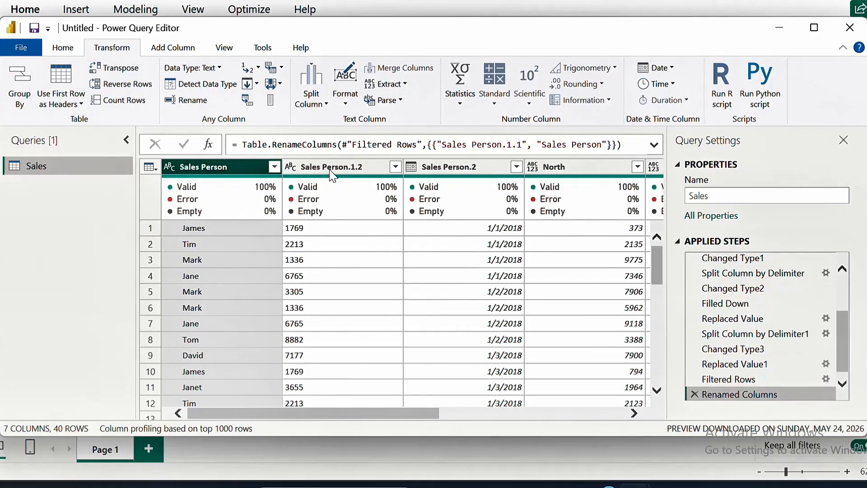
Rename the Sales Person.1.2 column to ID
{"action": "left_click", "coordinate": [337, 167]}
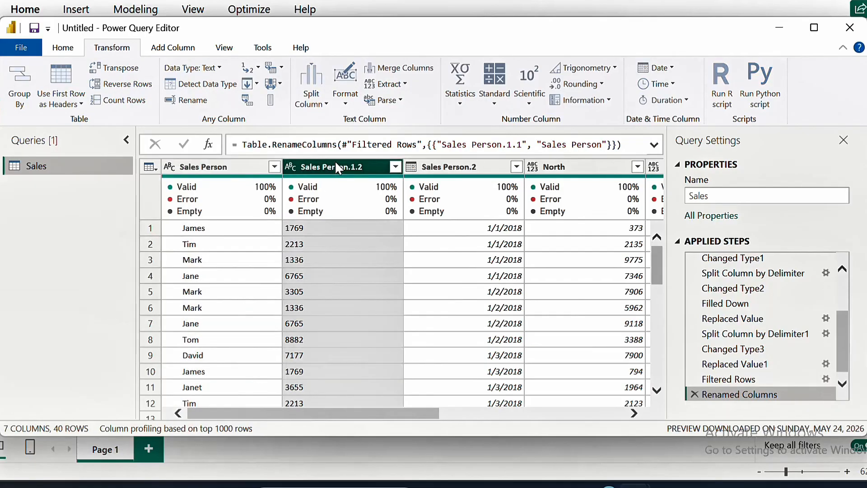
{"action": "double_click", "coordinate": [336, 167]}
{"action": "key", "text": "BackSpace"}
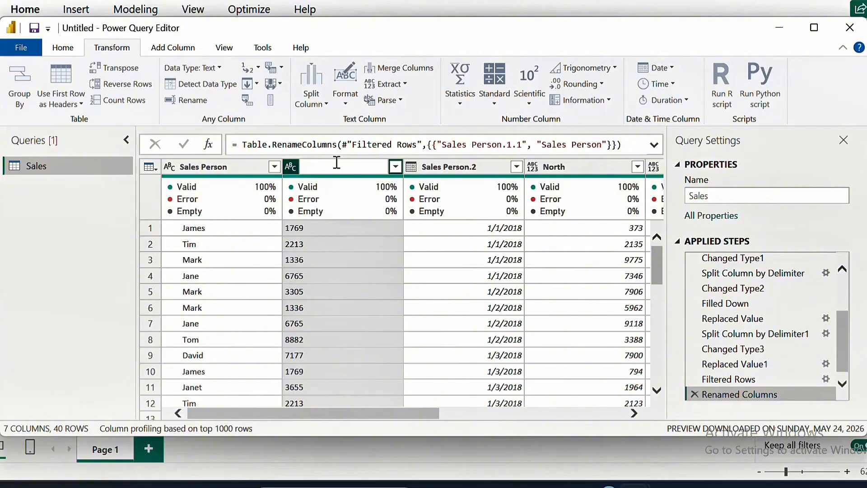
{"action": "type", "text": "ID"}
{"action": "key", "text": "Return"}
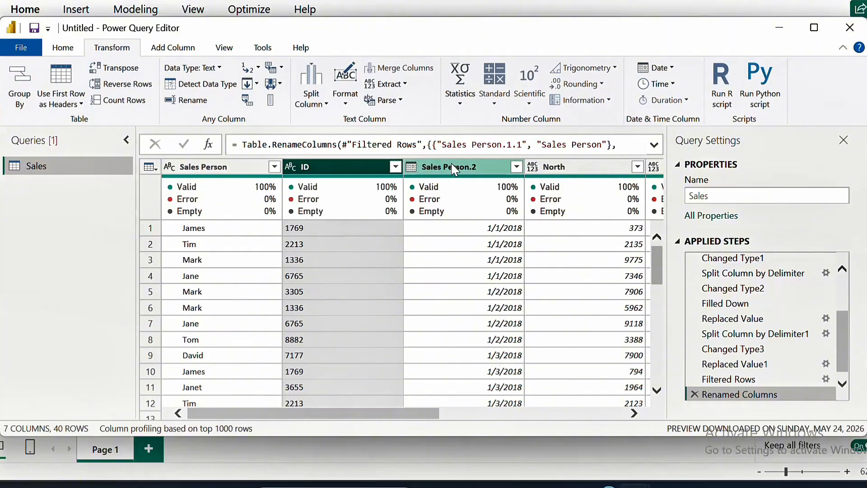
Rename the Sales Person.2 column to Date
{"action": "left_click", "coordinate": [473, 166]}
{"action": "double_click", "coordinate": [473, 165]}
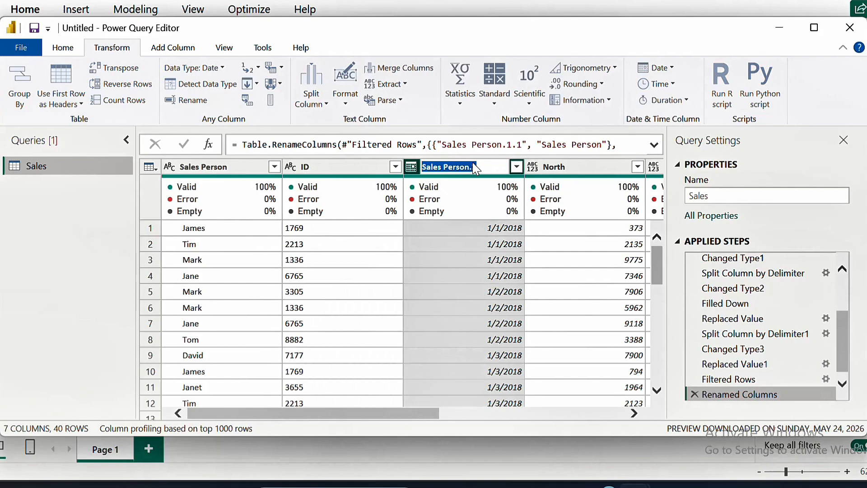
{"action": "type", "text": "Da"}
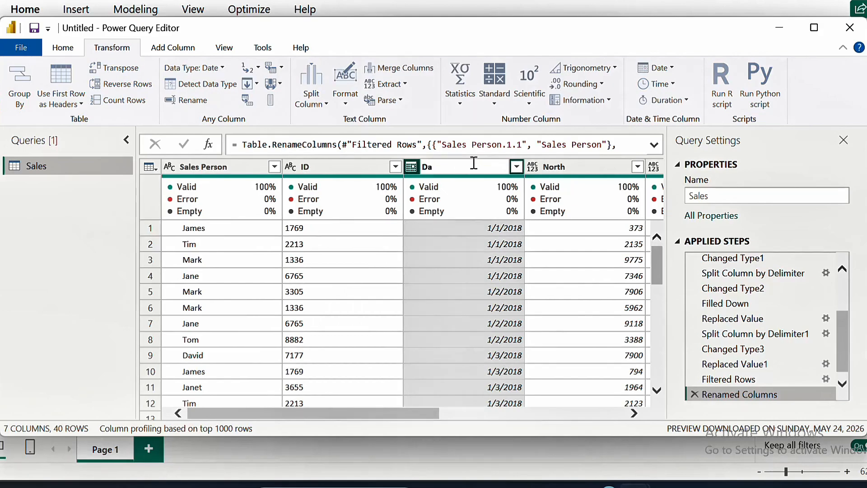
{"action": "type", "text": "te"}
{"action": "key", "text": "Return"}
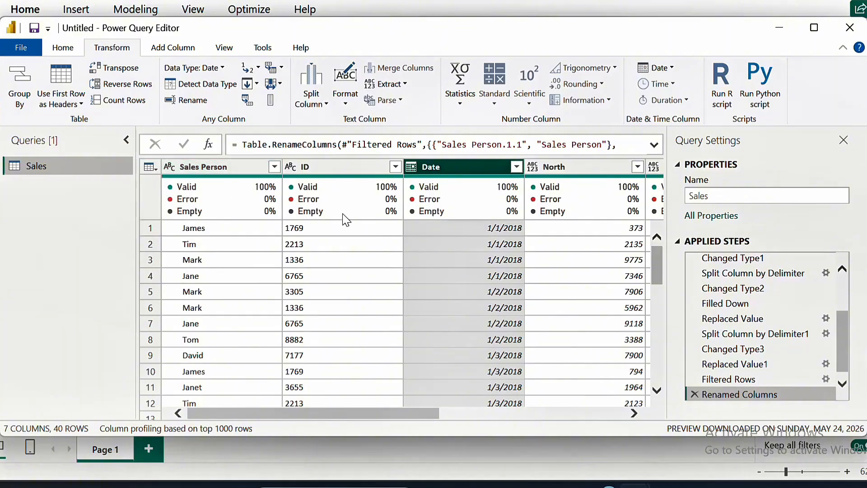
Set the ID column's data type to Whole Number
{"action": "mouse_move", "coordinate": [316, 182]}
{"action": "left_click", "coordinate": [292, 167]}
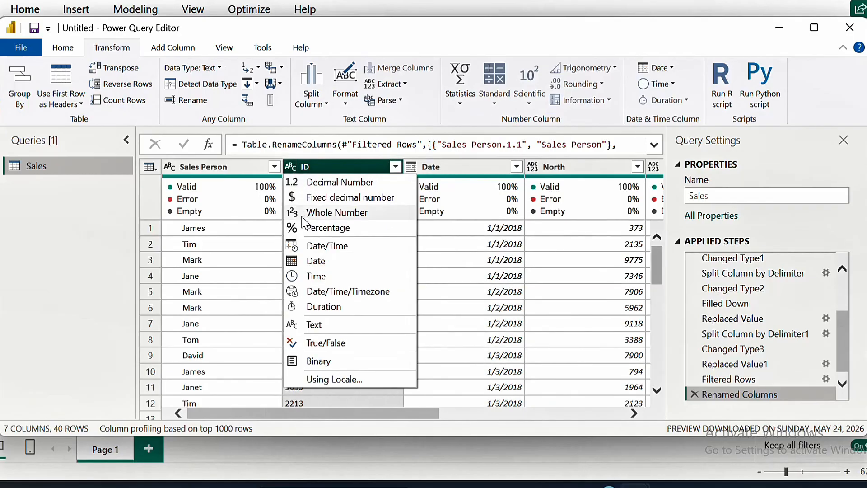
{"action": "left_click", "coordinate": [301, 216]}
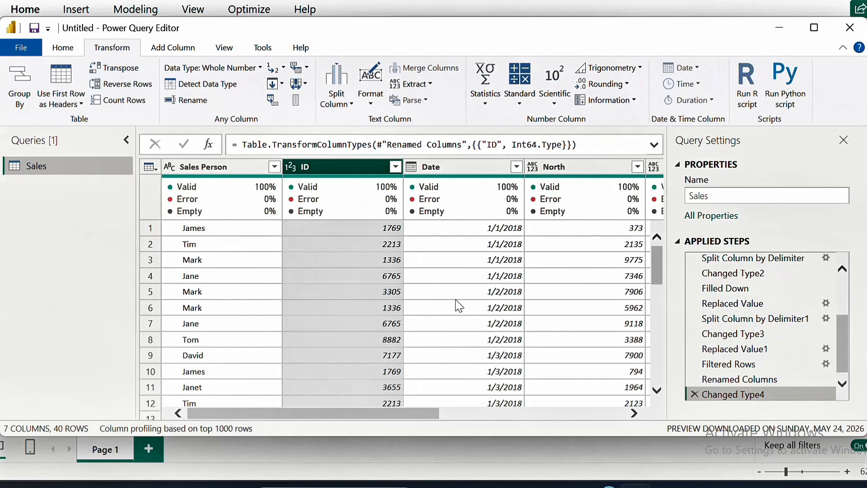
Set the Date column's data type to Date
{"action": "left_click", "coordinate": [413, 171]}
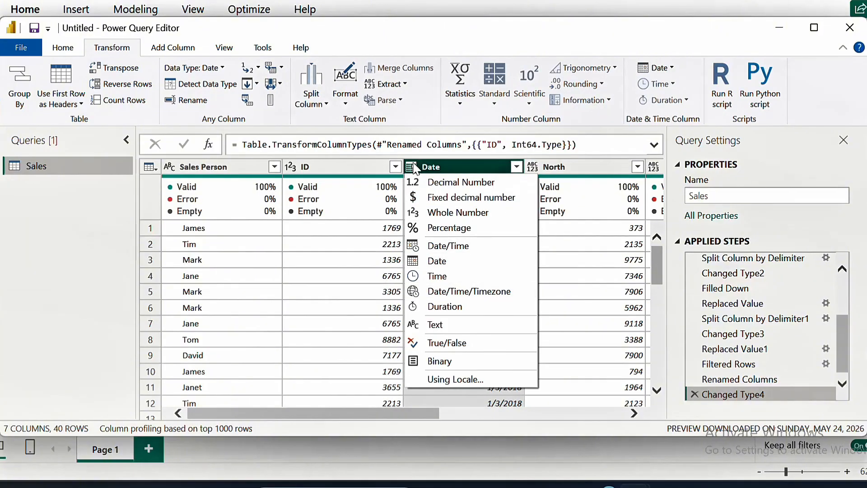
{"action": "left_click", "coordinate": [428, 262]}
{"action": "left_click_drag", "start_coordinate": [427, 167], "coordinate": [512, 168]}
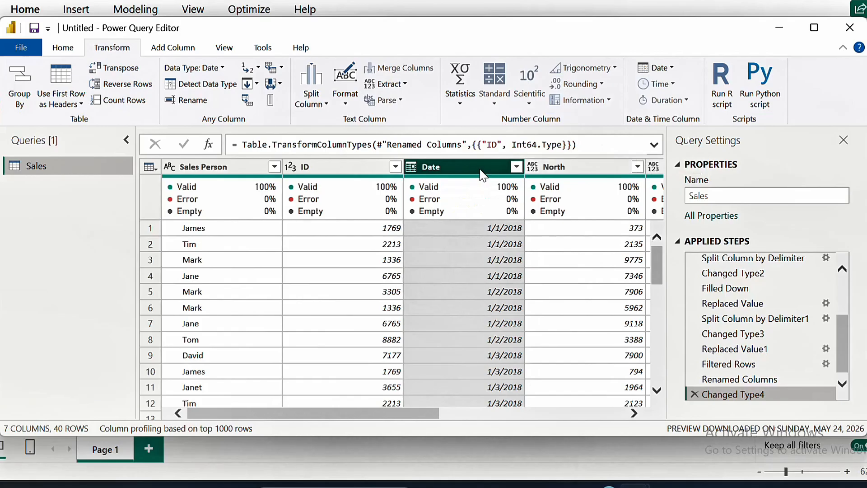
Set the North and East columns' data types to Whole Number
{"action": "key", "text": "Right"}
{"action": "key", "text": "Right"}
{"action": "key", "text": "Right"}
{"action": "key", "text": "Right"}
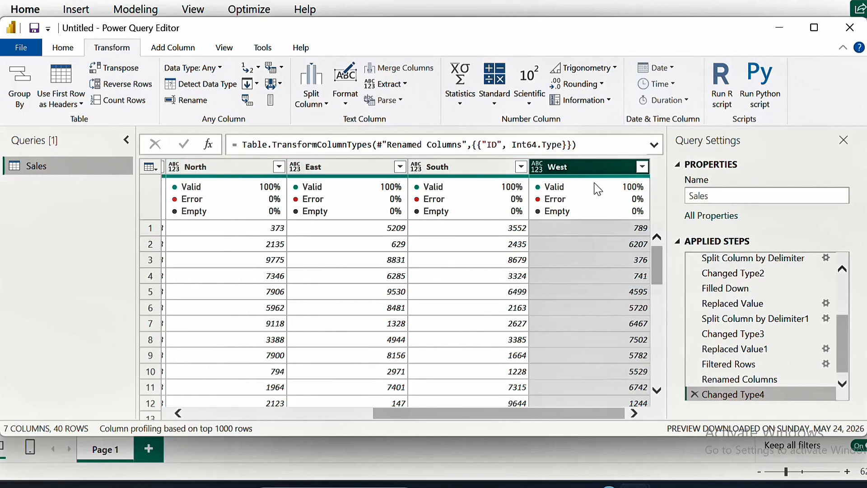
{"action": "mouse_move", "coordinate": [597, 187]}
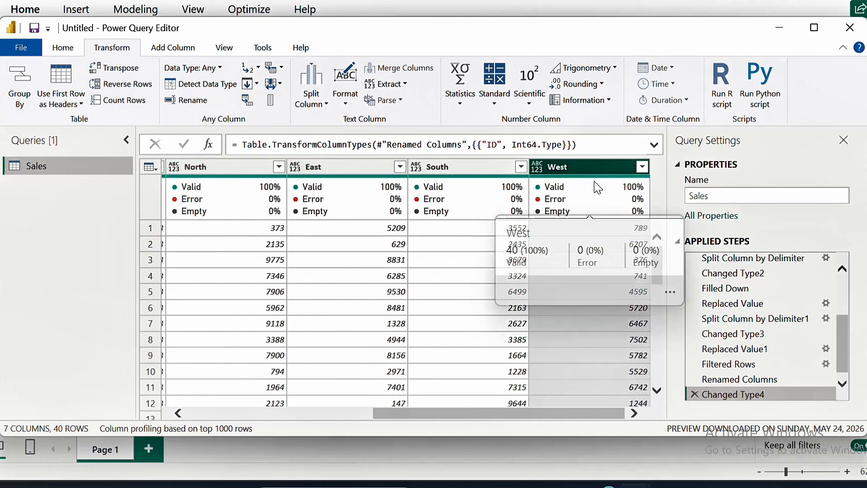
{"action": "left_click", "coordinate": [226, 165]}
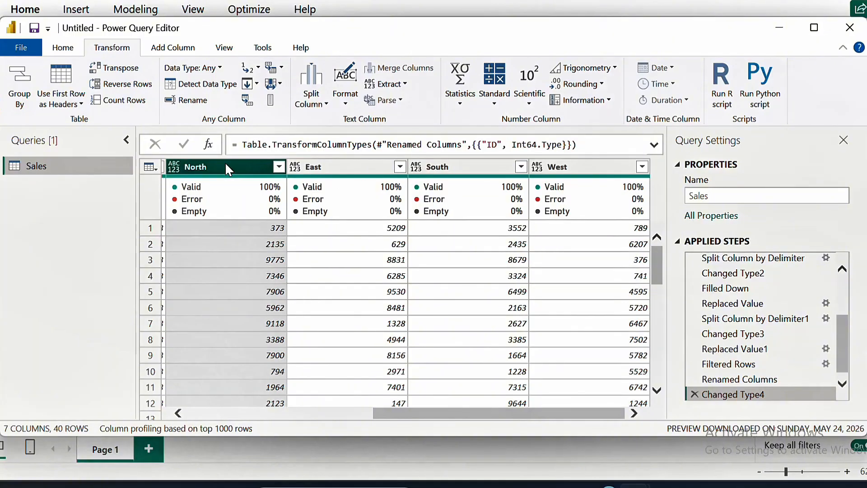
{"action": "key", "text": "ctrl+Right"}
{"action": "key", "text": "ctrl+Right"}
{"action": "key", "text": "ctrl+Right"}
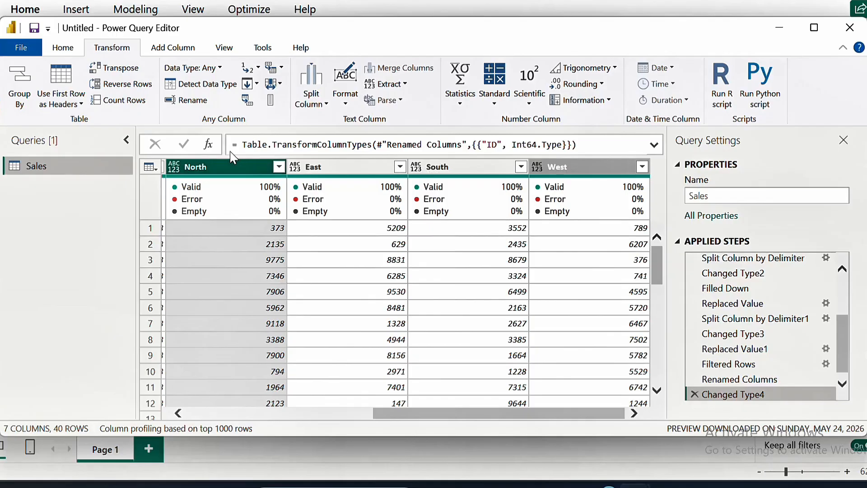
{"action": "left_click_drag", "start_coordinate": [233, 158], "coordinate": [242, 256]}
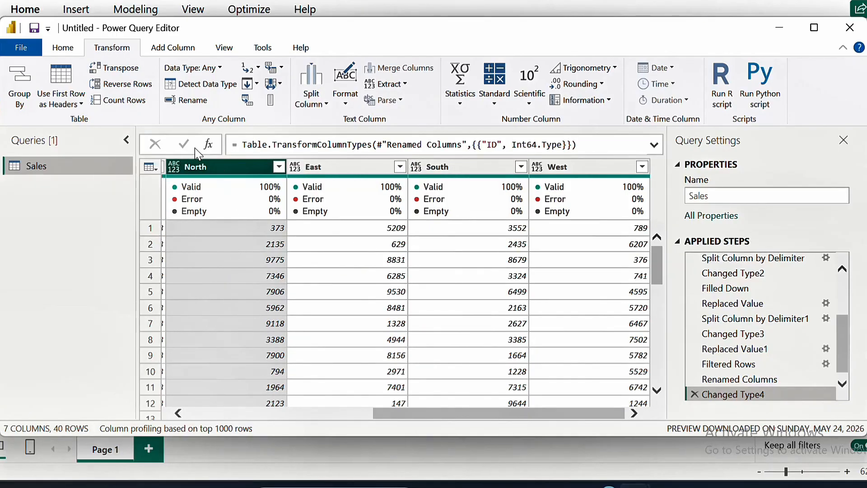
{"action": "left_click", "coordinate": [174, 166]}
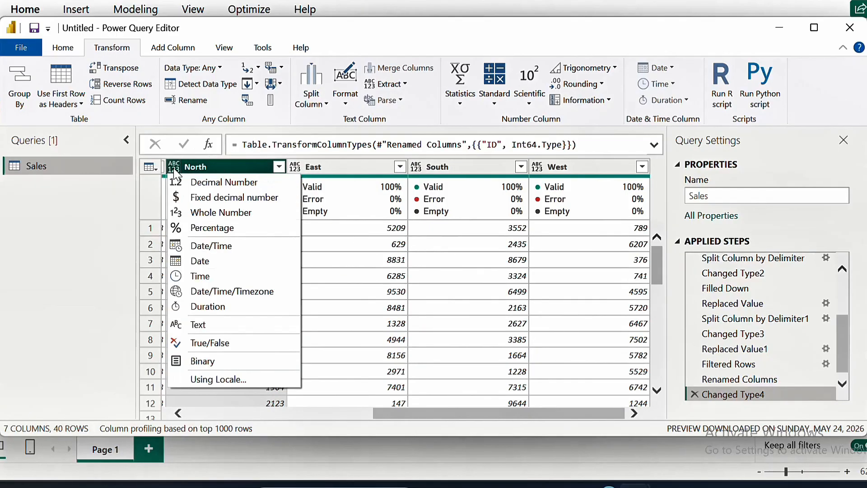
{"action": "left_click", "coordinate": [202, 212]}
{"action": "left_click", "coordinate": [308, 167]}
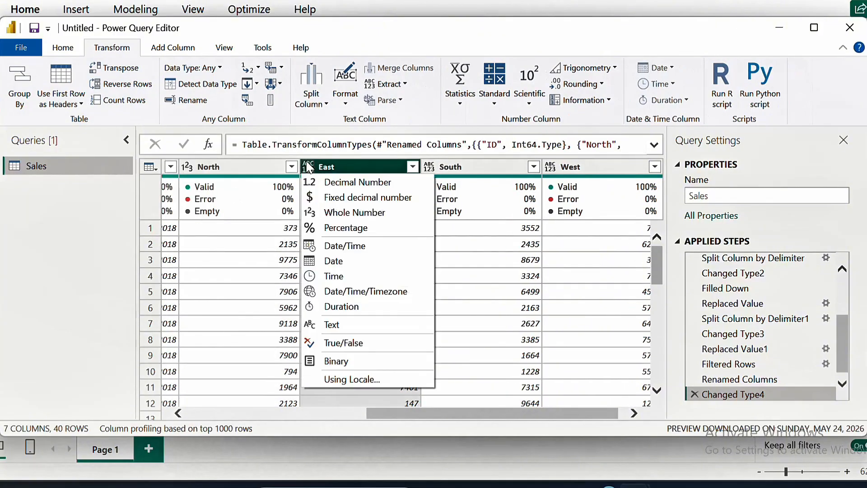
{"action": "left_click", "coordinate": [352, 213]}
Select the South and West columns along with North and East and set their data type to Whole Number
{"action": "left_click", "coordinate": [430, 170]}
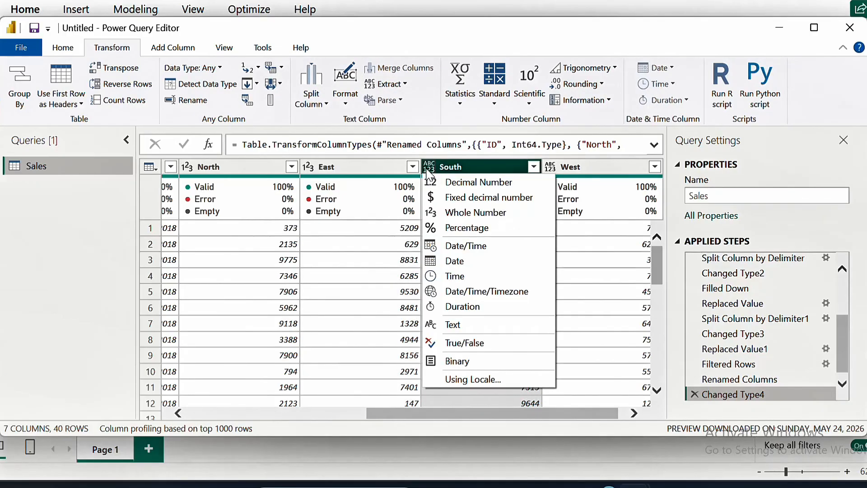
{"action": "left_click", "coordinate": [426, 169]}
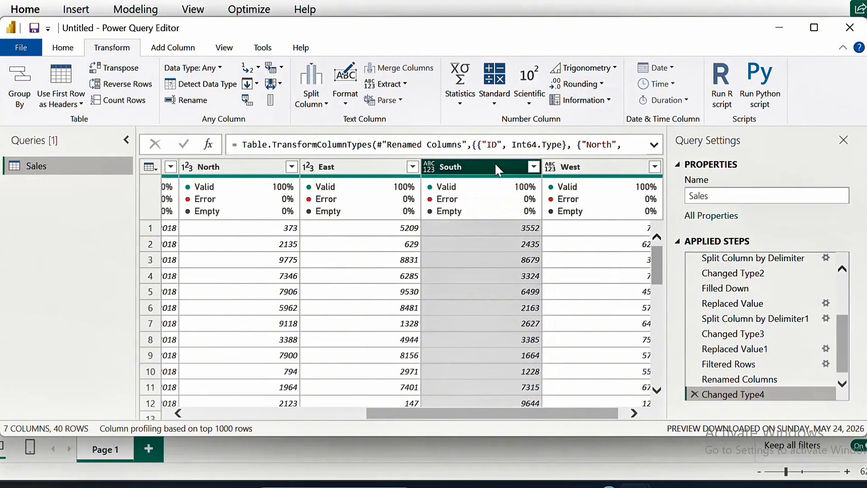
{"action": "left_click_drag", "start_coordinate": [494, 163], "coordinate": [498, 186]}
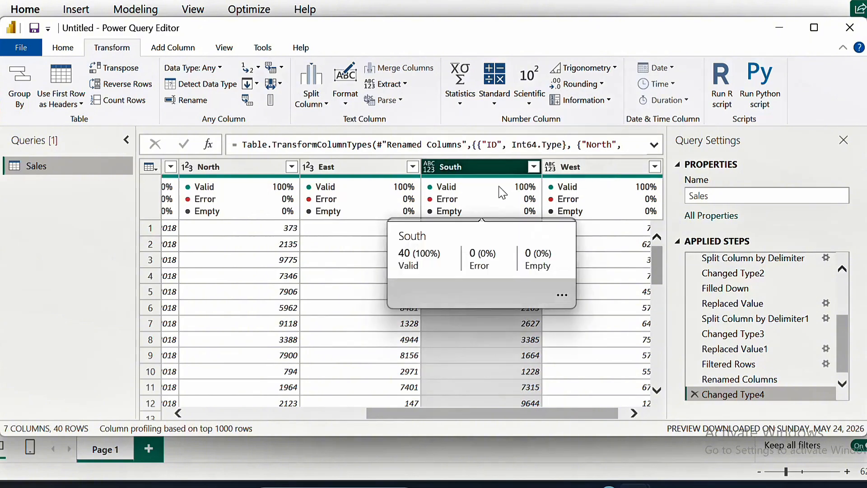
{"action": "left_click", "coordinate": [603, 165], "text": "ctrl"}
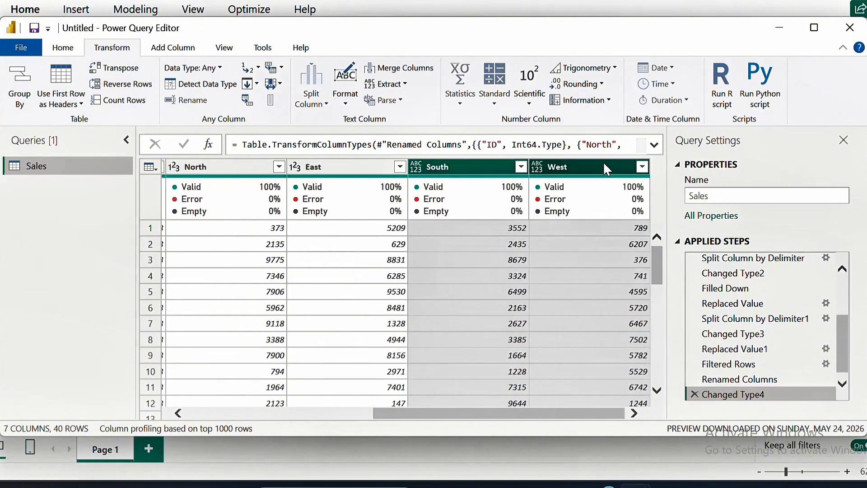
{"action": "left_click", "coordinate": [217, 166], "text": "shift"}
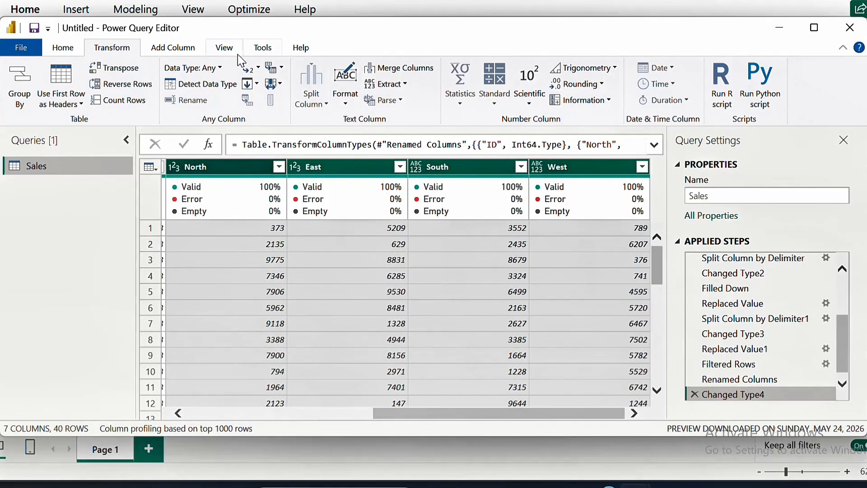
{"action": "left_click", "coordinate": [62, 48]}
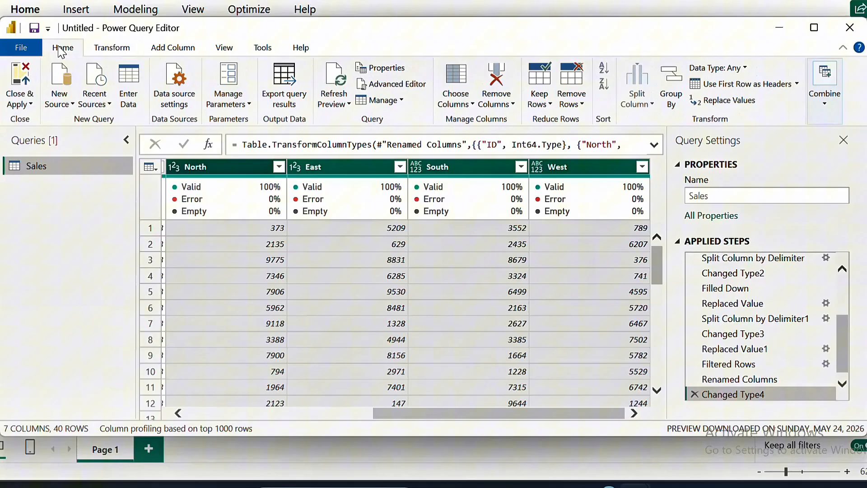
{"action": "left_click", "coordinate": [124, 50]}
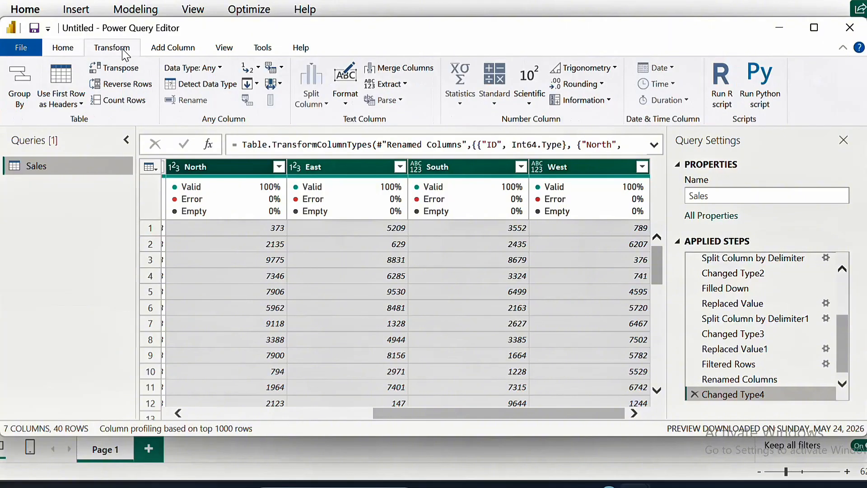
{"action": "left_click", "coordinate": [220, 69]}
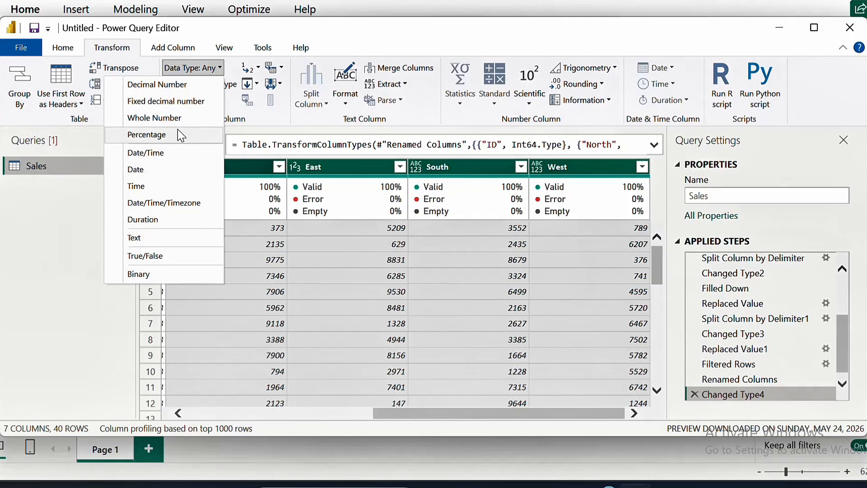
{"action": "left_click", "coordinate": [183, 118]}
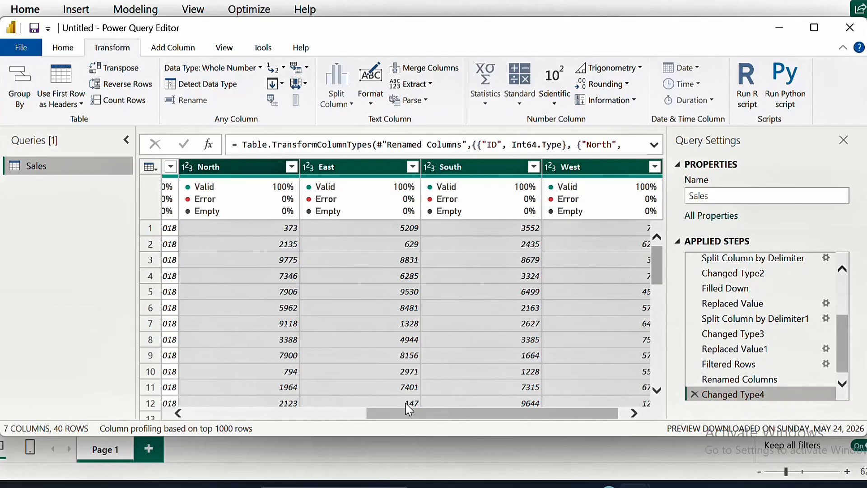
Scroll across the table and inspect the first row's values in the details pane
{"action": "left_click", "coordinate": [210, 413]}
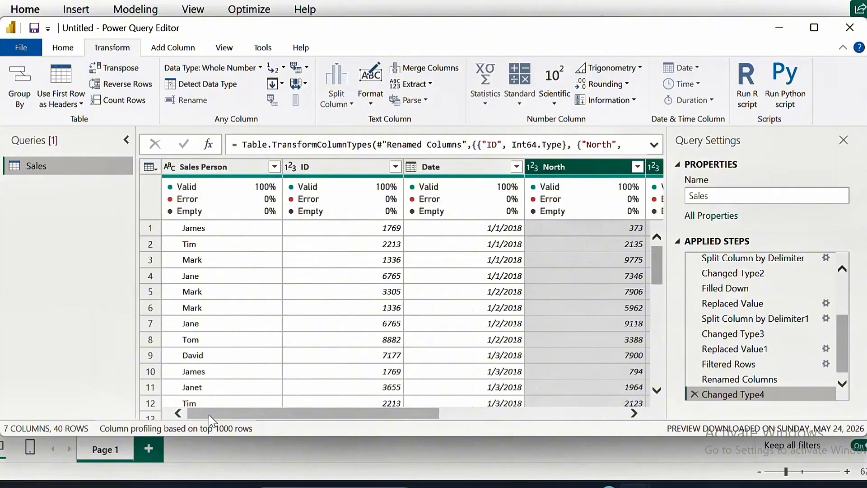
{"action": "left_click", "coordinate": [615, 413]}
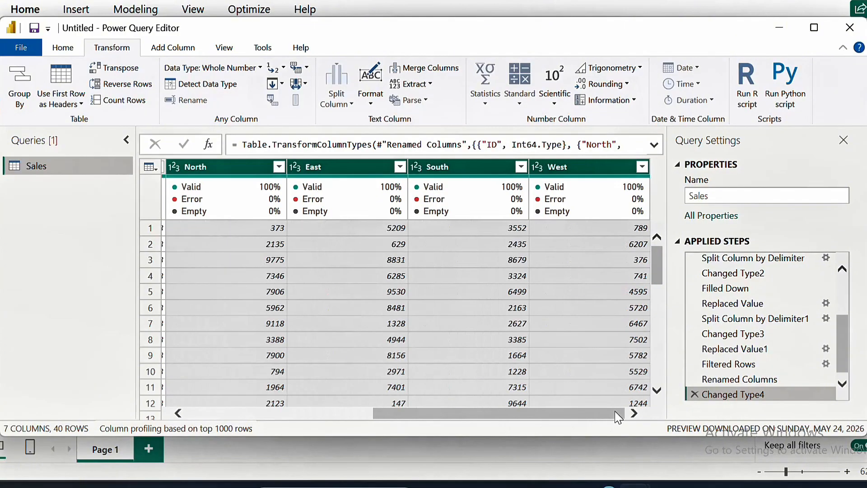
{"action": "left_click", "coordinate": [183, 414]}
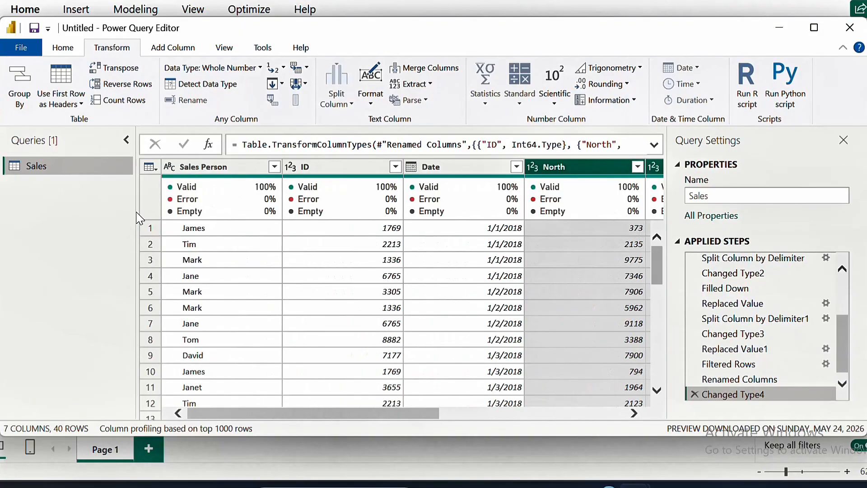
{"action": "left_click", "coordinate": [151, 228]}
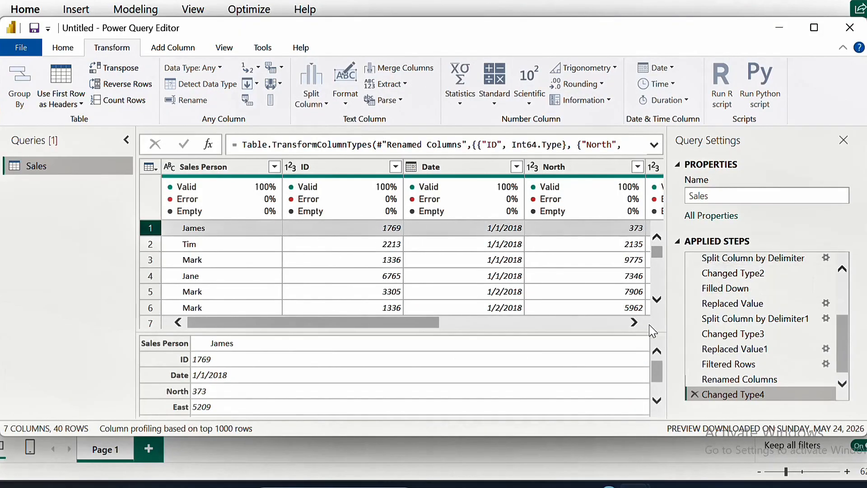
{"action": "left_click", "coordinate": [635, 322]}
{"action": "left_click", "coordinate": [635, 323]}
{"action": "left_click", "coordinate": [635, 322]}
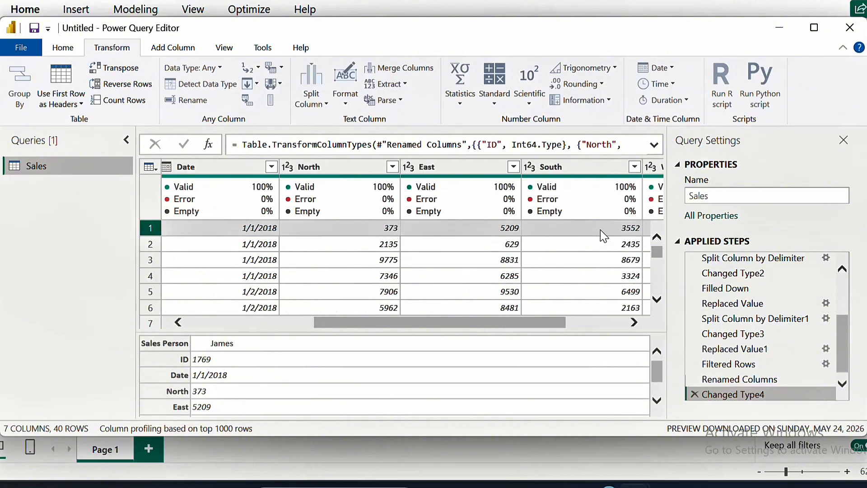
{"action": "left_click", "coordinate": [657, 299]}
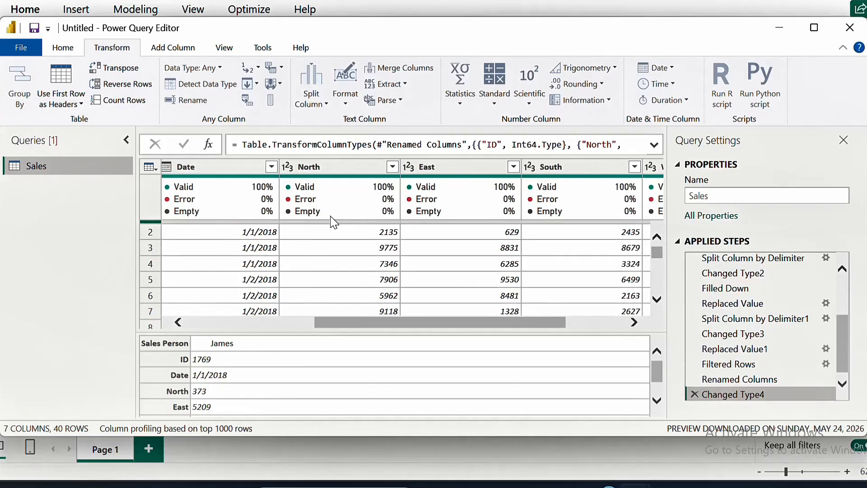
{"action": "mouse_move", "coordinate": [334, 222]}
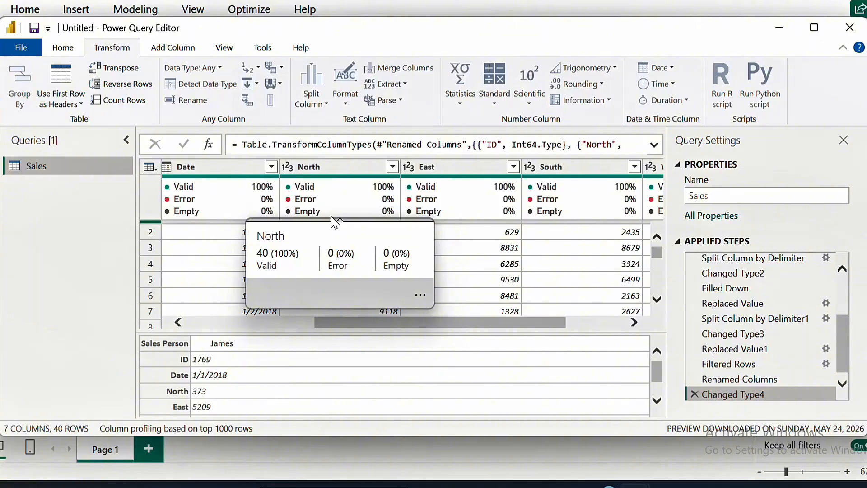
{"action": "key", "text": "Right"}
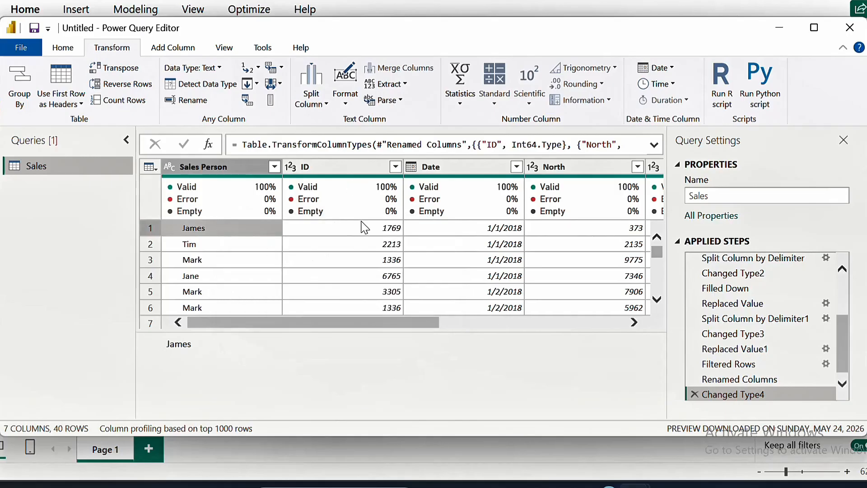
{"action": "left_click", "coordinate": [176, 324]}
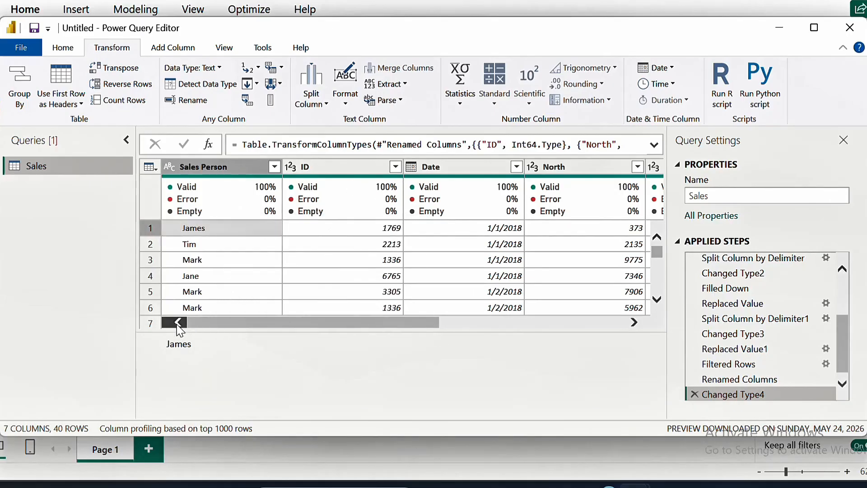
{"action": "left_click", "coordinate": [635, 322]}
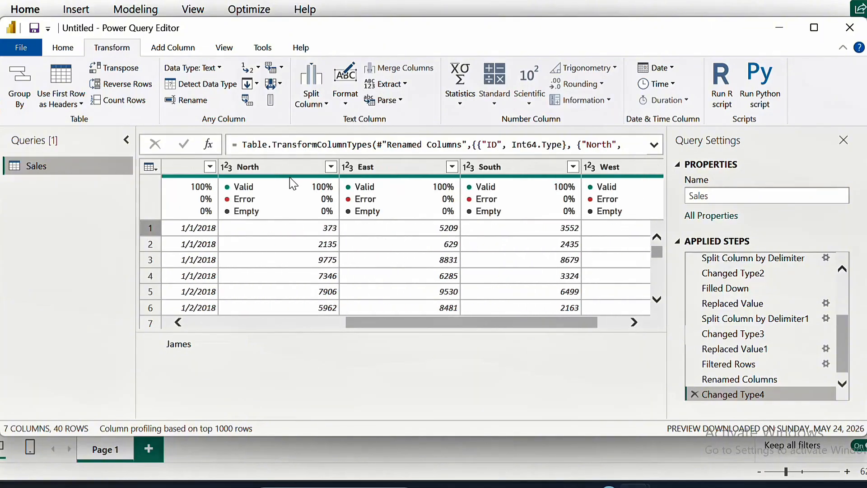
Select the North, East, South and West columns and unpivot only those selected columns
{"action": "left_click", "coordinate": [286, 163]}
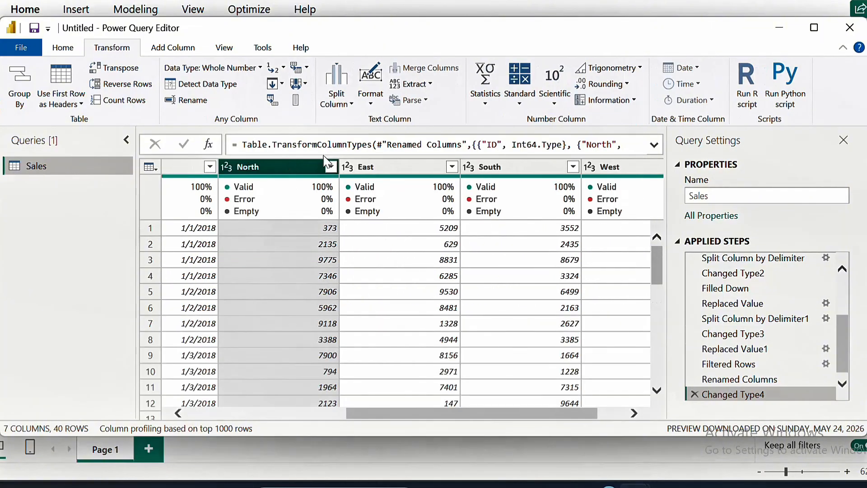
{"action": "left_click", "coordinate": [388, 166], "text": "ctrl"}
{"action": "left_click", "coordinate": [534, 168], "text": "ctrl"}
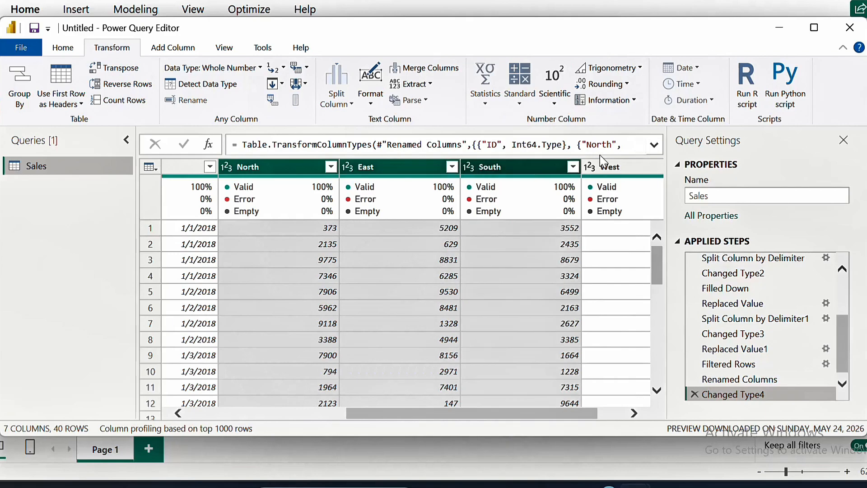
{"action": "left_click", "coordinate": [623, 172], "text": "ctrl"}
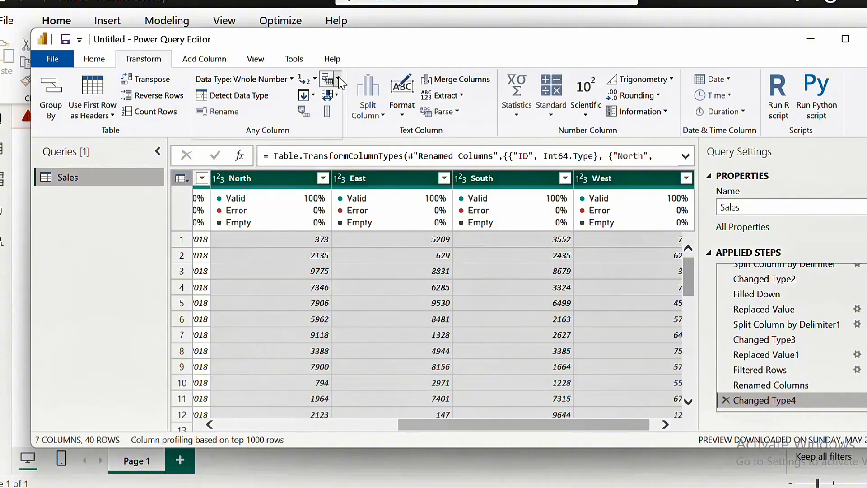
{"action": "left_click", "coordinate": [338, 80]}
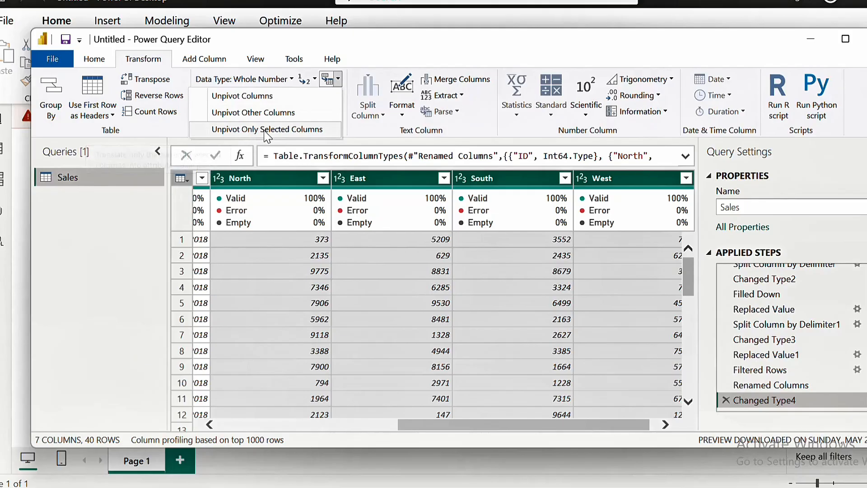
{"action": "left_click", "coordinate": [317, 131]}
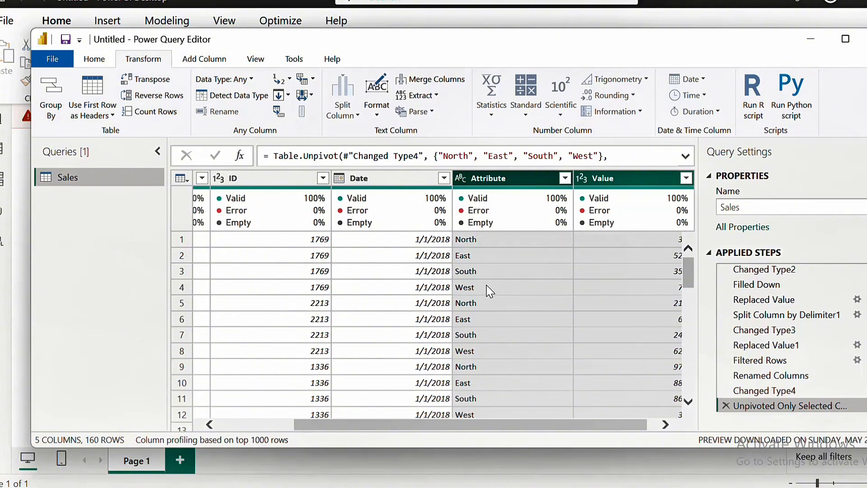
{"action": "left_click", "coordinate": [665, 424]}
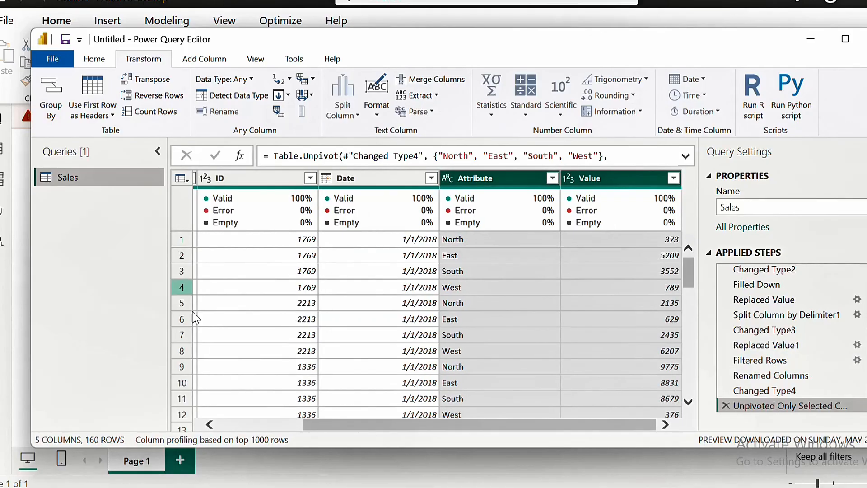
Rename the Attribute column to Region and the Value column to Amount
{"action": "left_click", "coordinate": [231, 426]}
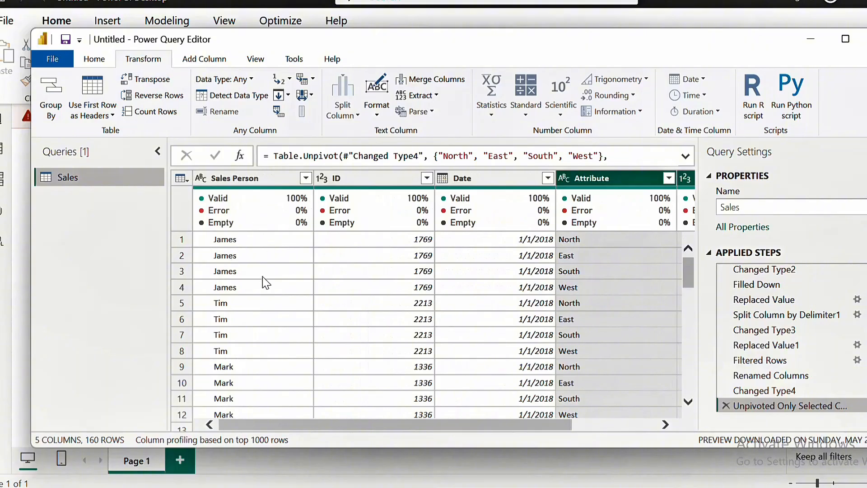
{"action": "mouse_move", "coordinate": [323, 230]}
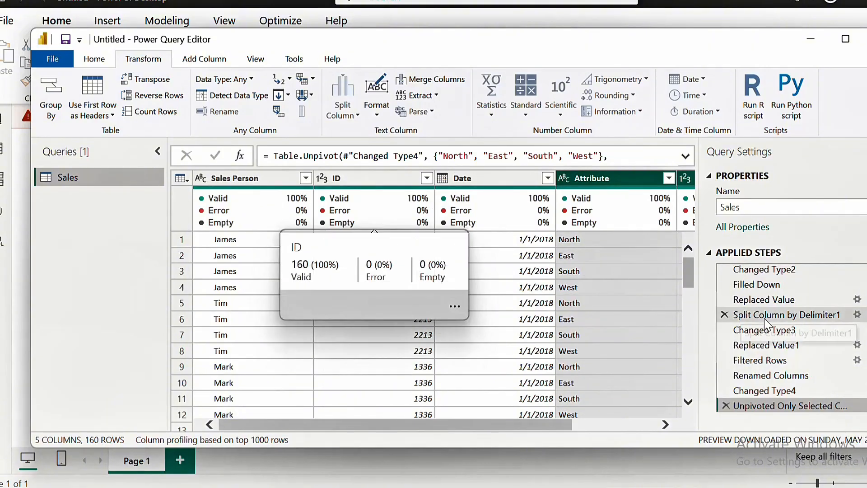
{"action": "left_click", "coordinate": [665, 425]}
{"action": "left_click", "coordinate": [664, 424]}
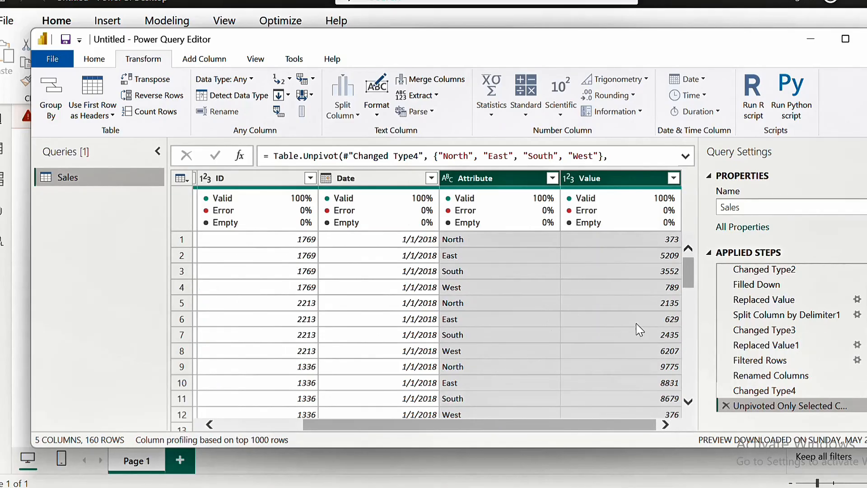
{"action": "left_click", "coordinate": [498, 178]}
{"action": "double_click", "coordinate": [498, 179]}
{"action": "type", "text": "r"}
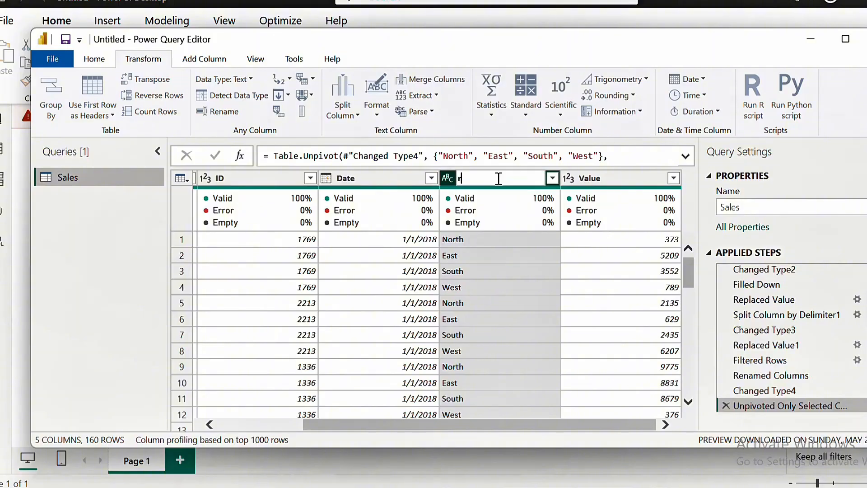
{"action": "type", "text": "Region"}
{"action": "key", "text": "Return"}
{"action": "double_click", "coordinate": [607, 179]}
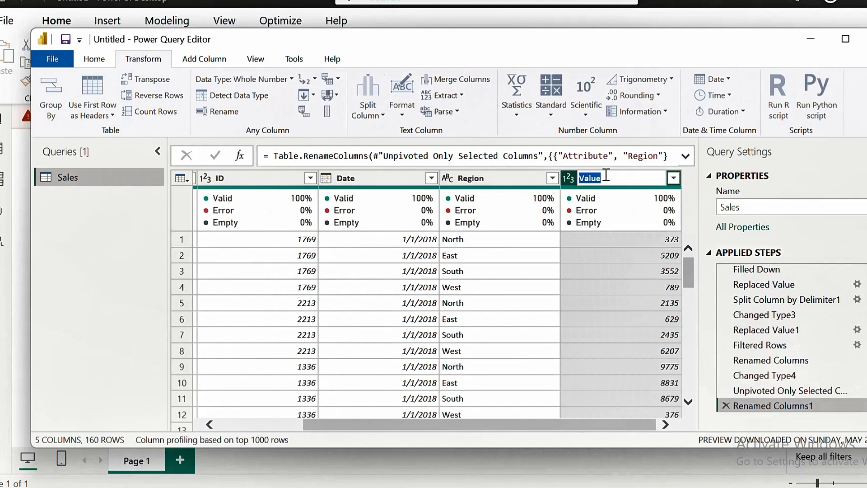
{"action": "type", "text": "Amount"}
{"action": "key", "text": "Return"}
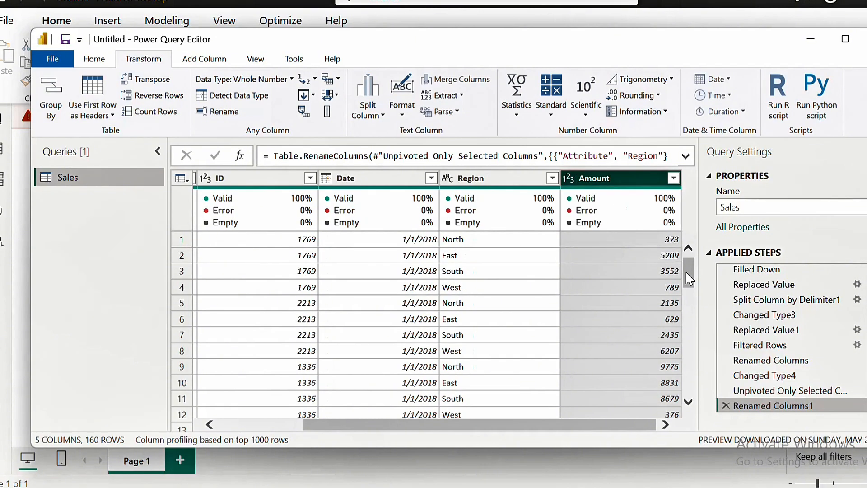
Close the Power Query Editor and apply the query changes to load the Sales table into the report
{"action": "left_click", "coordinate": [688, 400]}
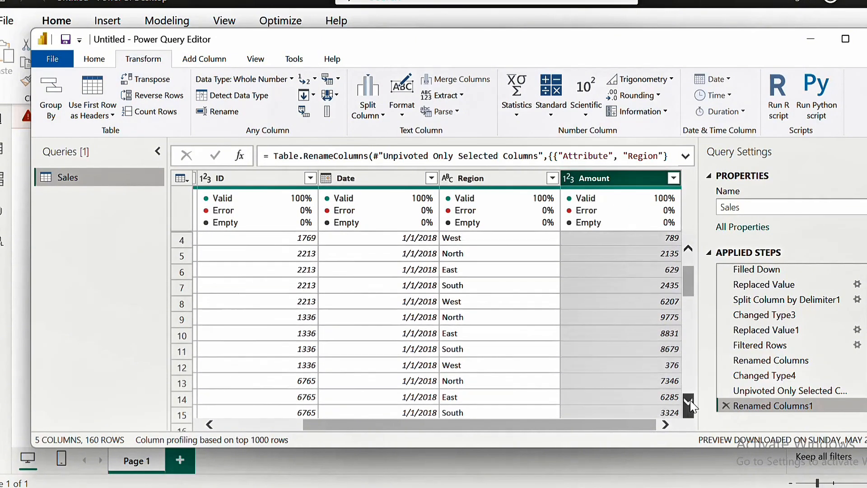
{"action": "left_click", "coordinate": [689, 401]}
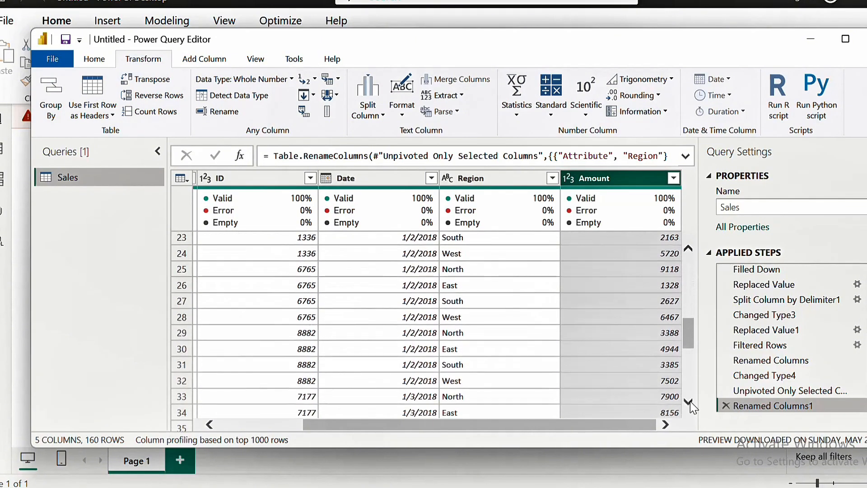
{"action": "left_click", "coordinate": [241, 424]}
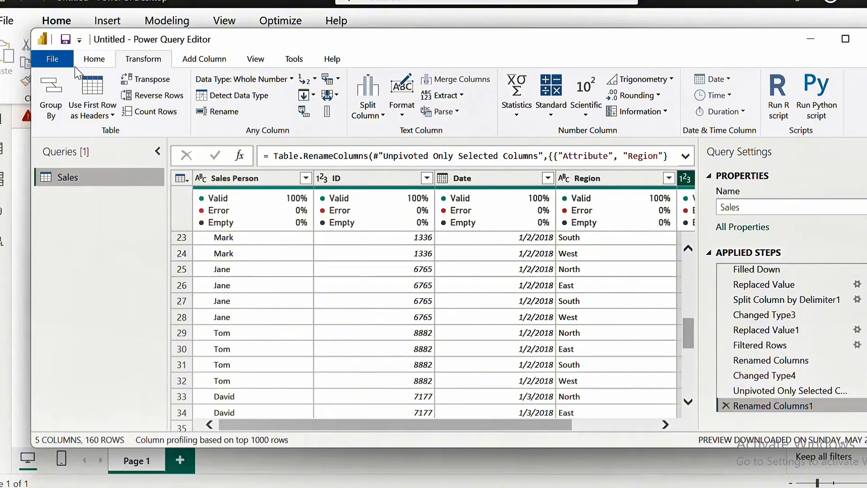
{"action": "left_click", "coordinate": [95, 64]}
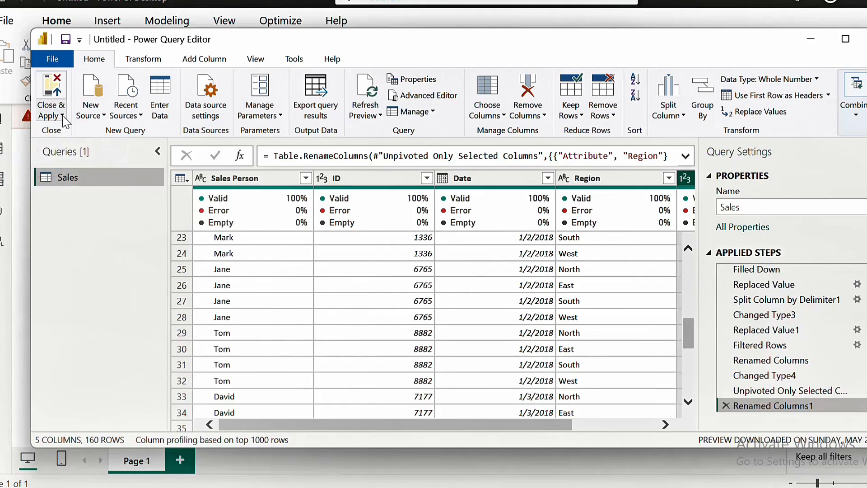
{"action": "left_click", "coordinate": [60, 116]}
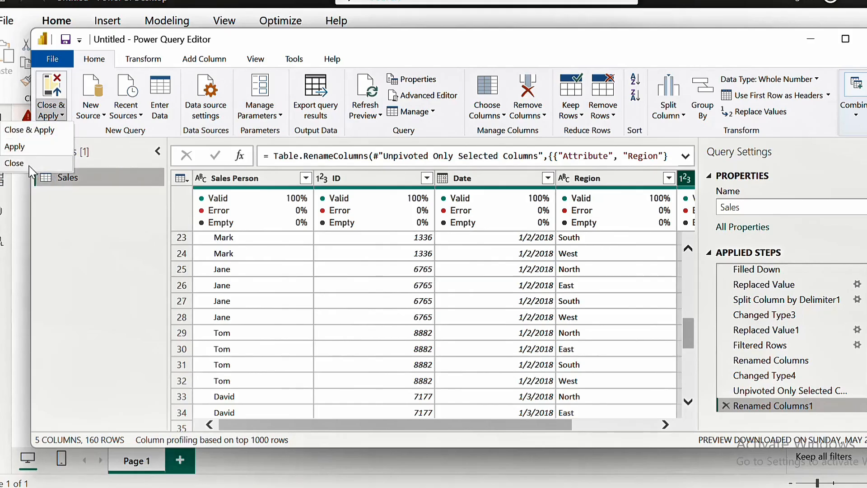
{"action": "left_click", "coordinate": [27, 133]}
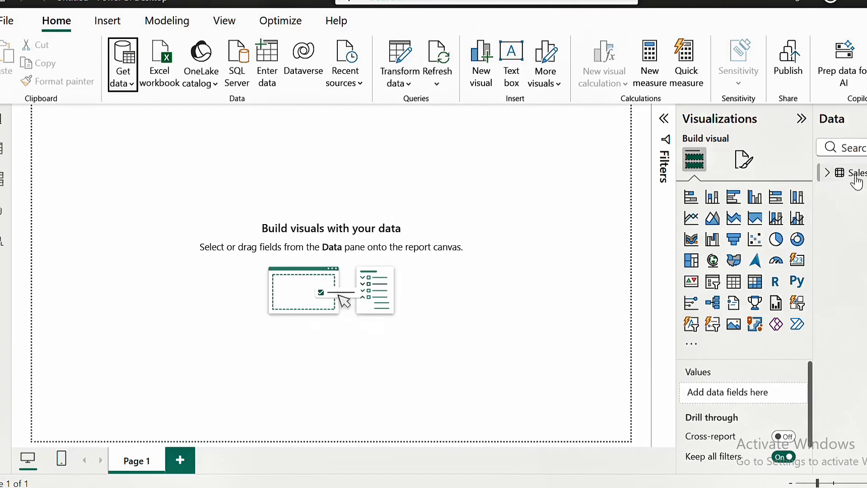
{"action": "mouse_move", "coordinate": [857, 178]}
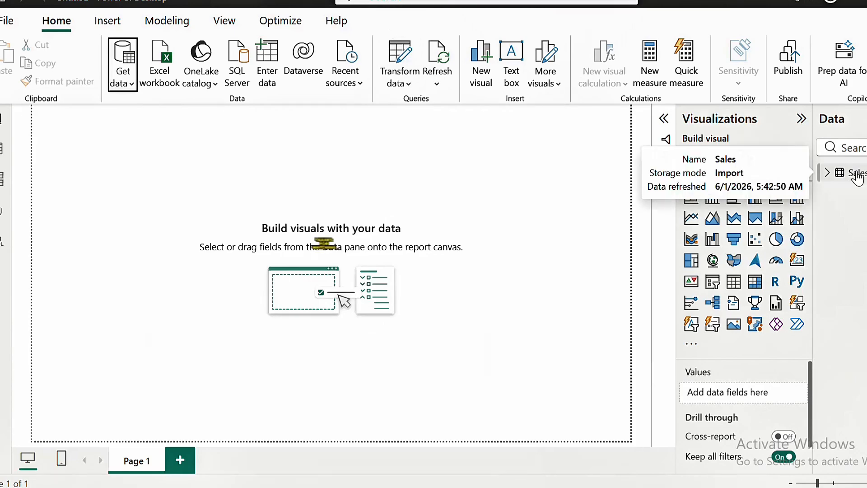